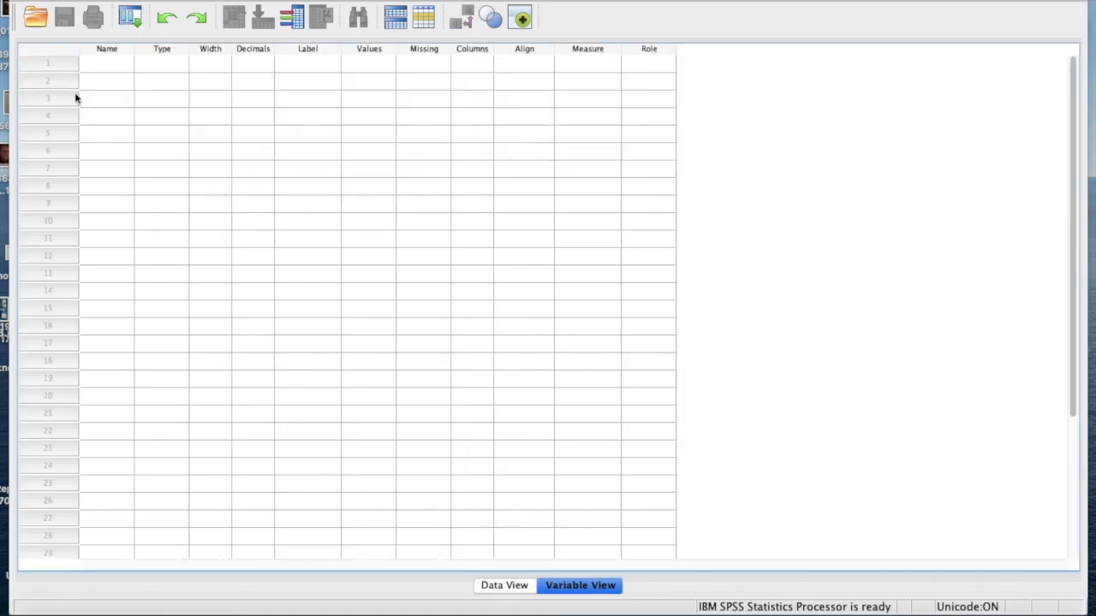
# Step: Define the first variable in the empty dataset with the name cm
pyautogui.click(50, 65)
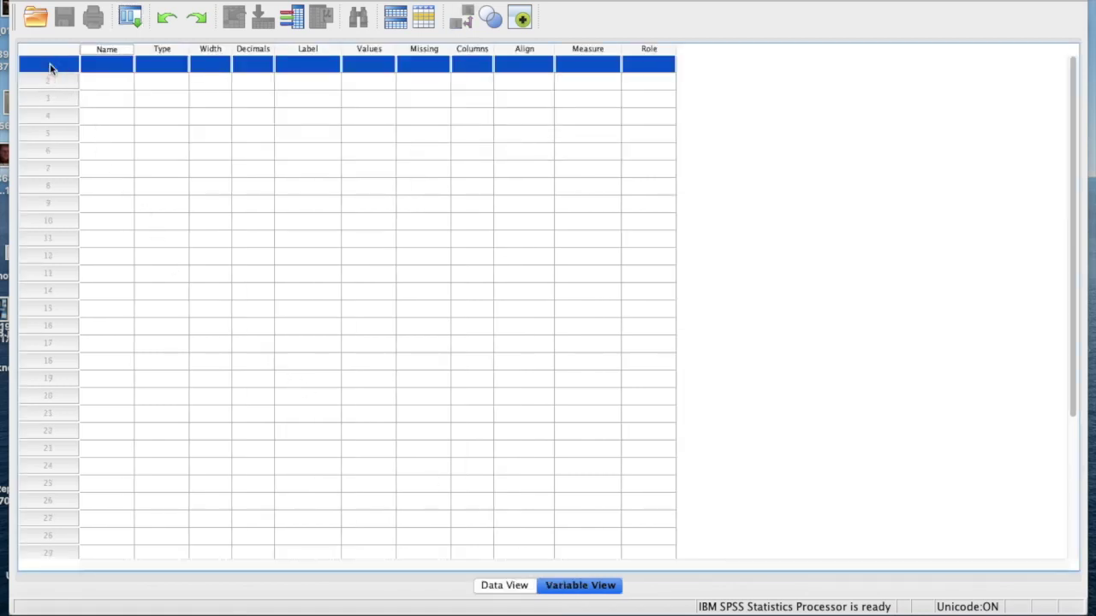
pyautogui.click(108, 66)
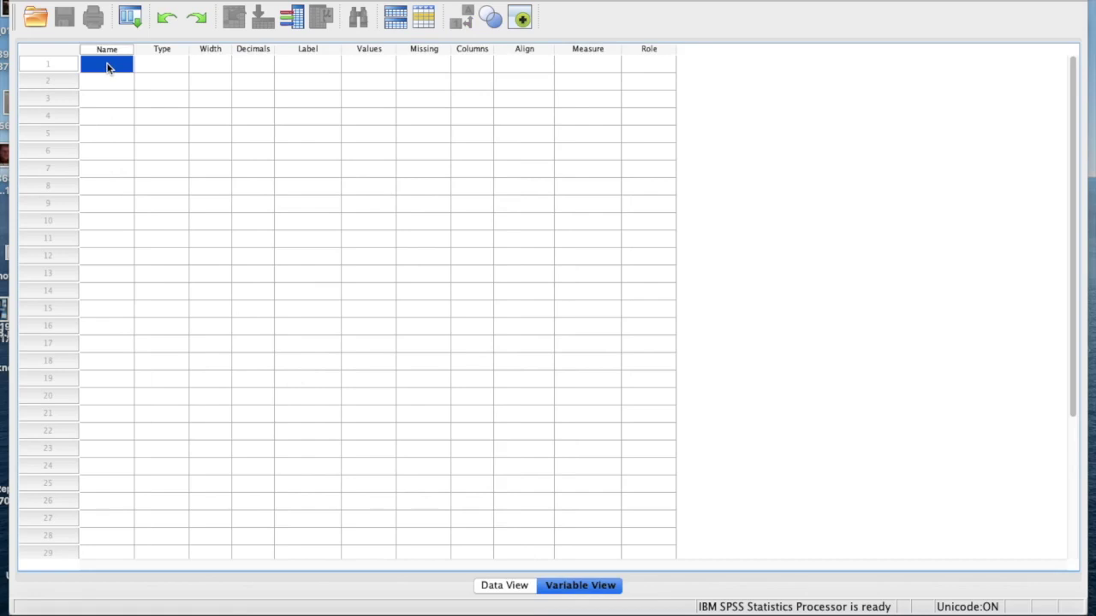
pyautogui.write('cm')
pyautogui.press('Return')
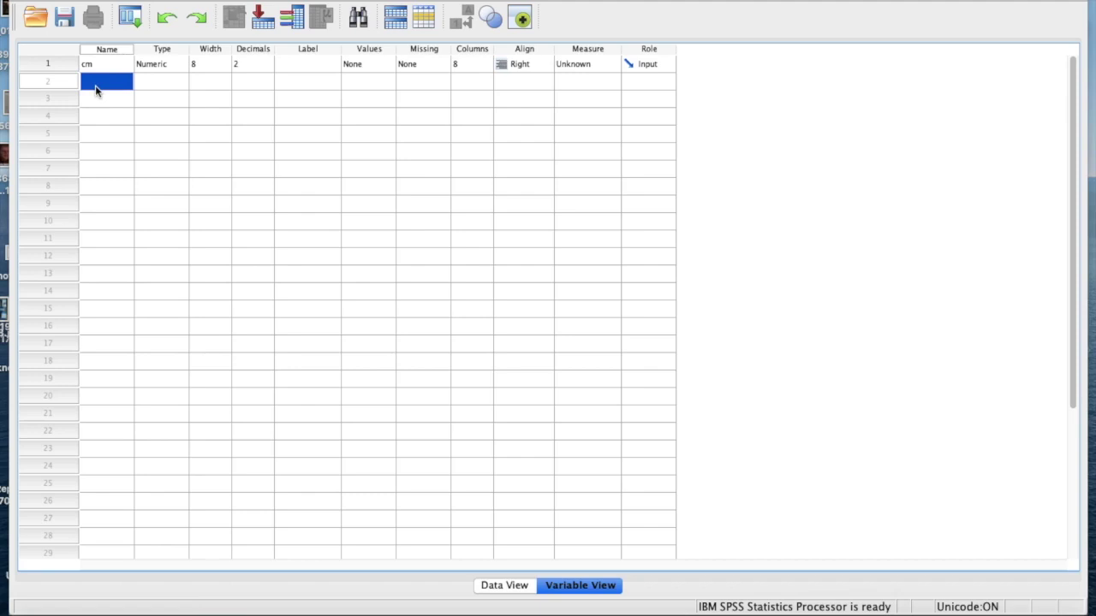
# Step: Define a second variable called name and set its type to String
pyautogui.write('name')
pyautogui.press('Tab')
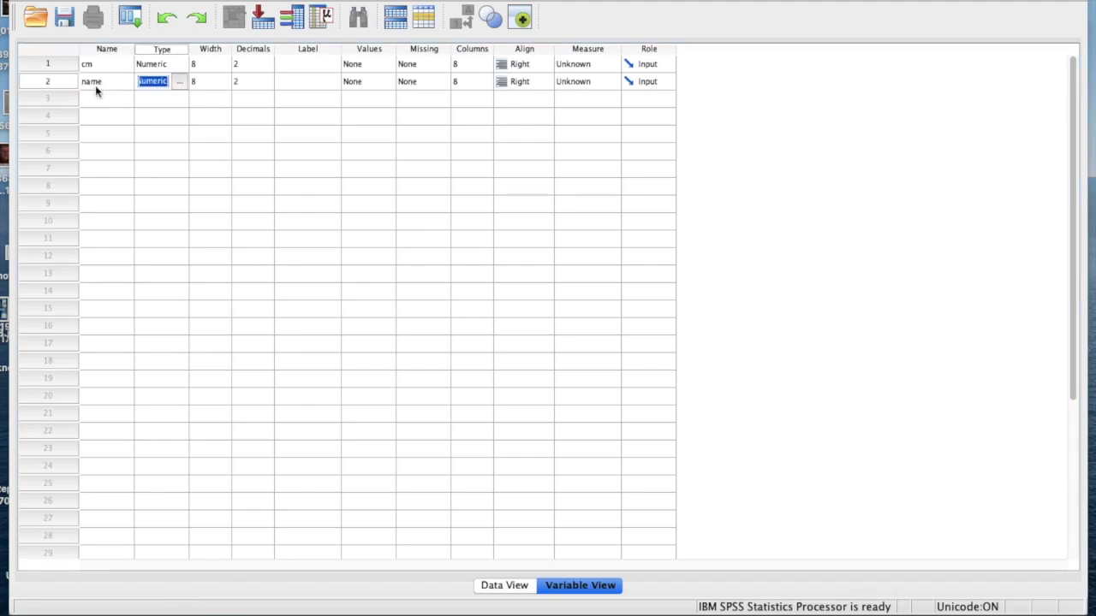
pyautogui.click(180, 81)
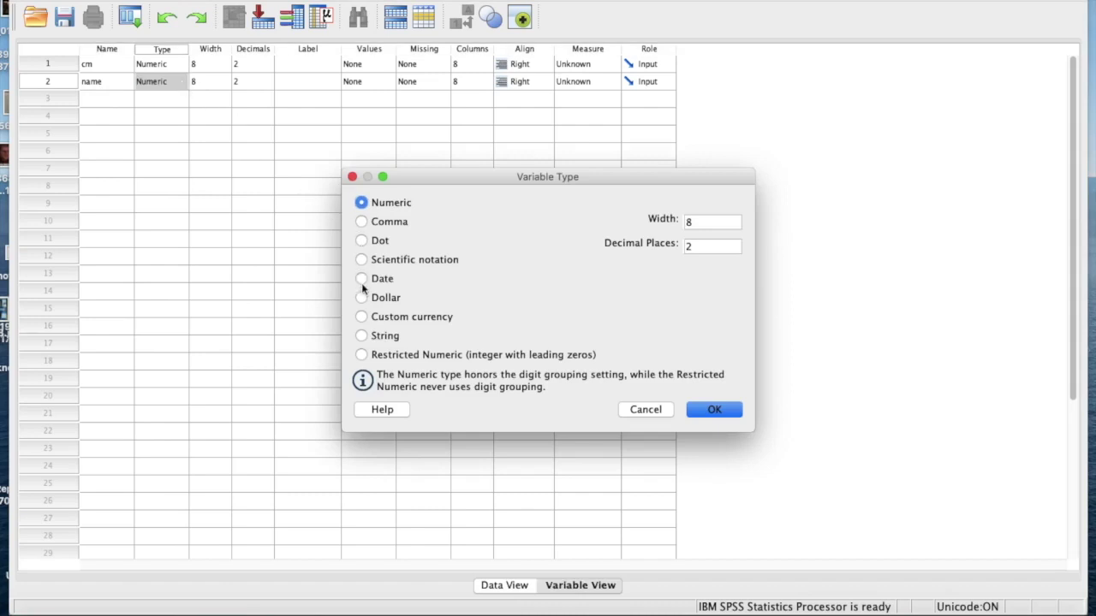
pyautogui.click(362, 337)
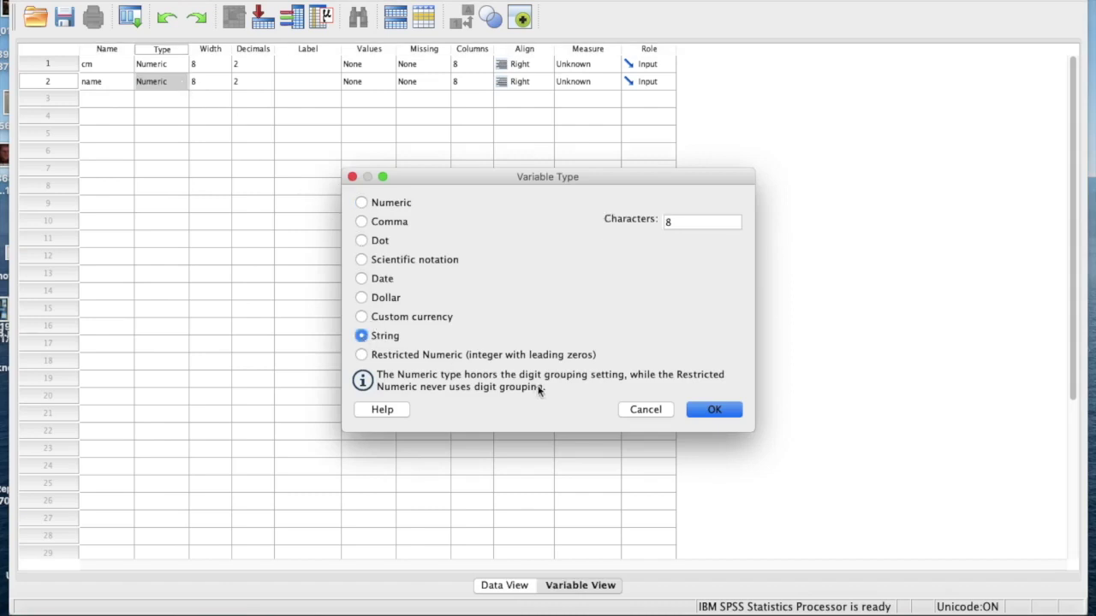
pyautogui.click(713, 411)
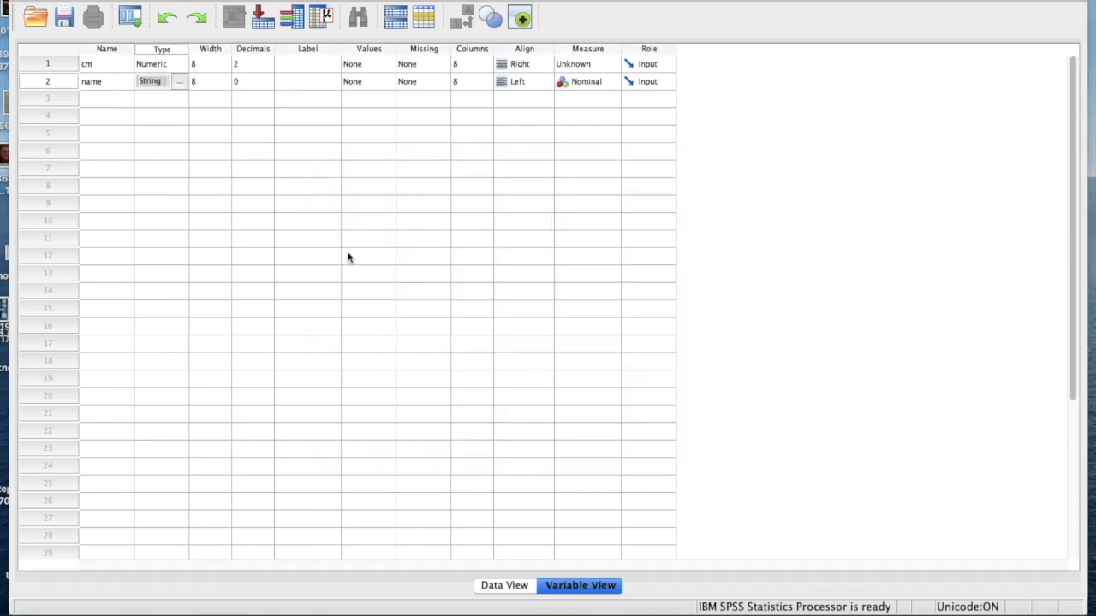
# Step: Enter the first case in the data grid with 180 for cm and the person's first name for name
pyautogui.click(515, 585)
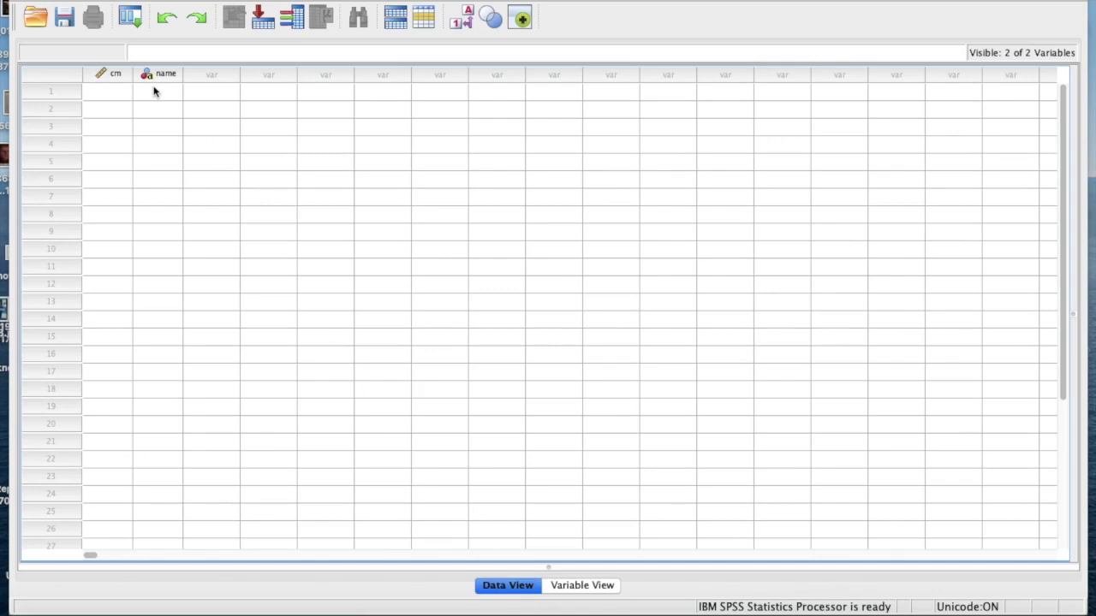
pyautogui.click(116, 95)
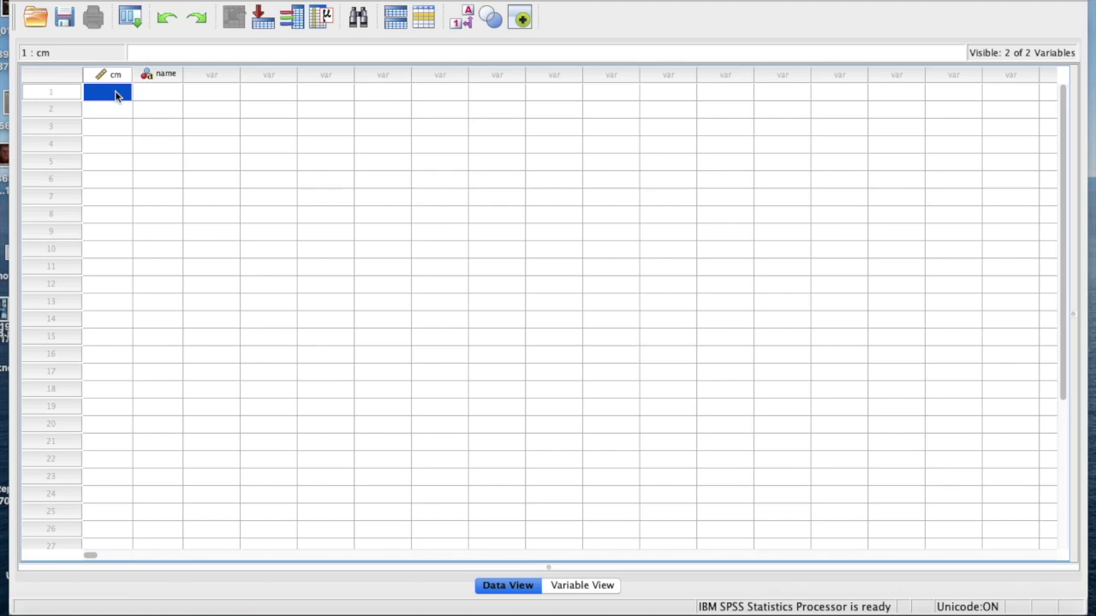
pyautogui.write('180')
pyautogui.press('Tab')
pyautogui.write('da')
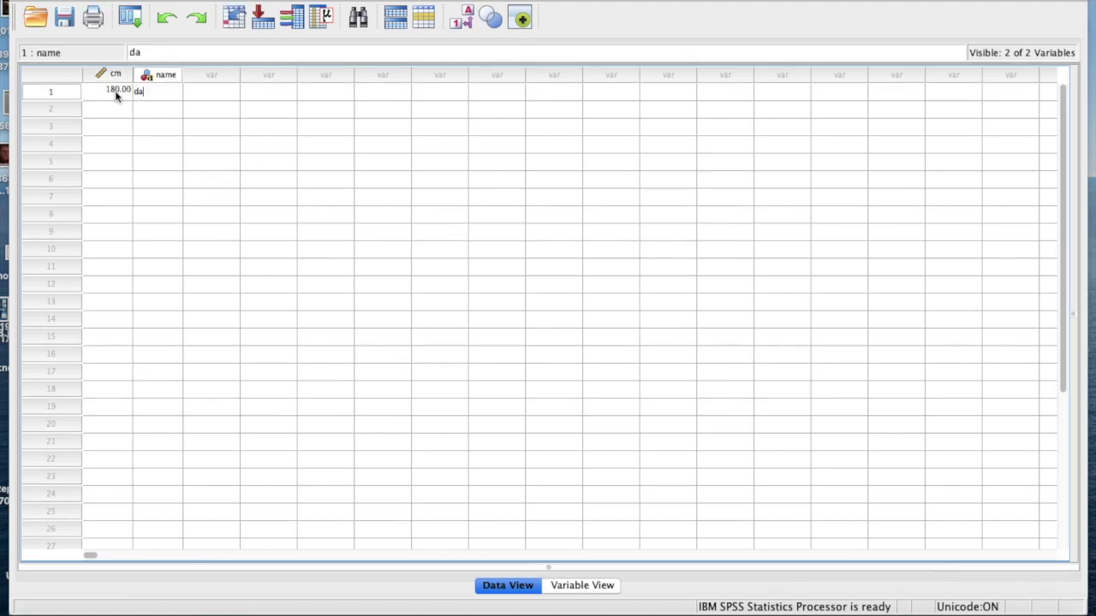
pyautogui.write('ve')
pyautogui.press('Return')
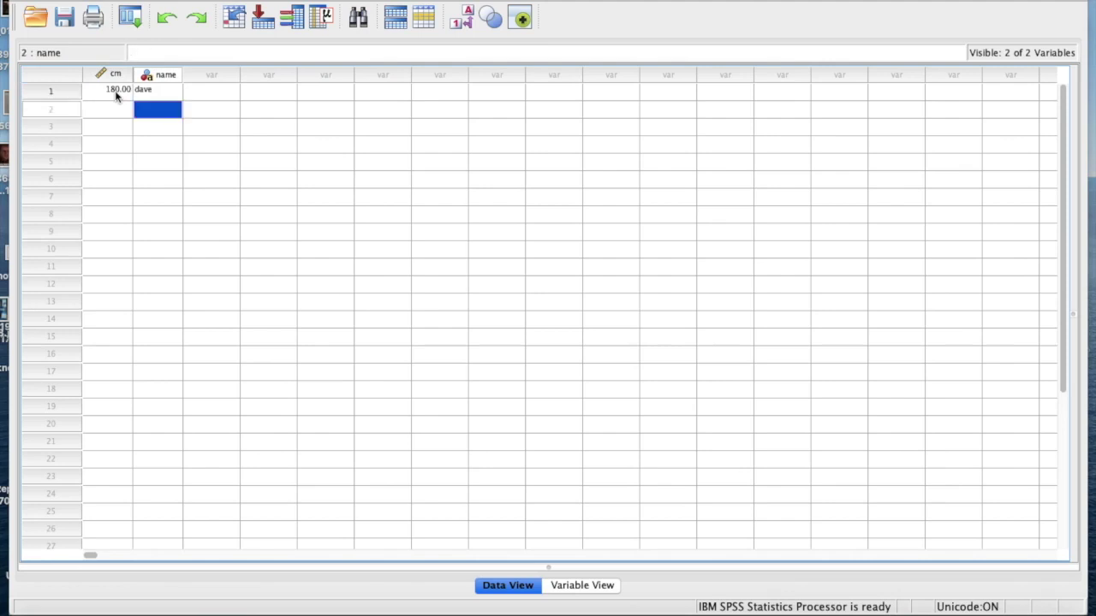
pyautogui.press('Left')
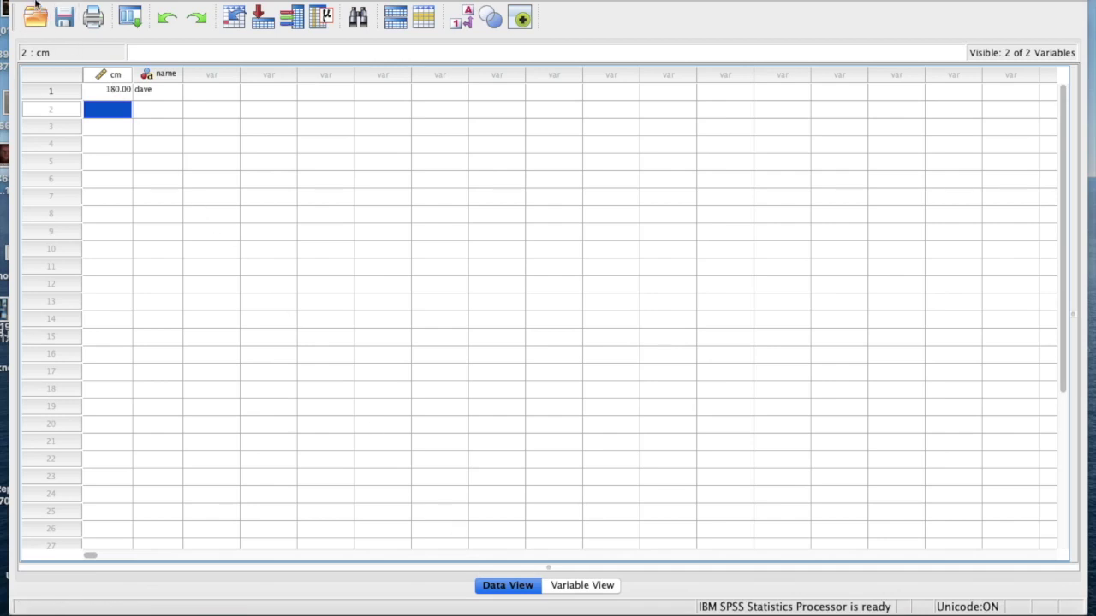
pyautogui.click(146, 0)
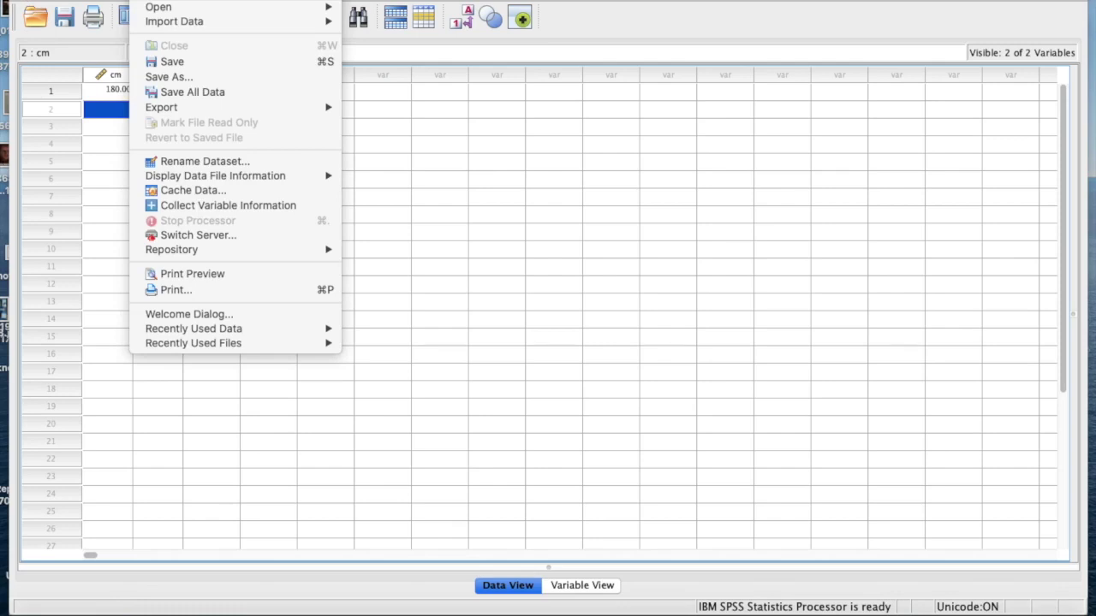
pyautogui.moveTo(162, 9)
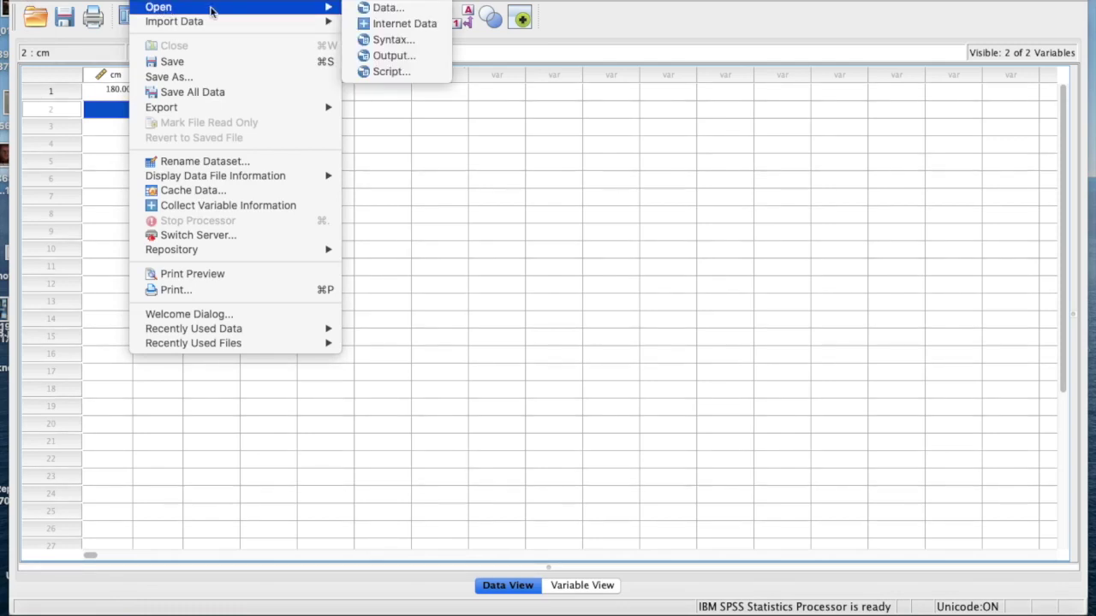
pyautogui.click(363, 10)
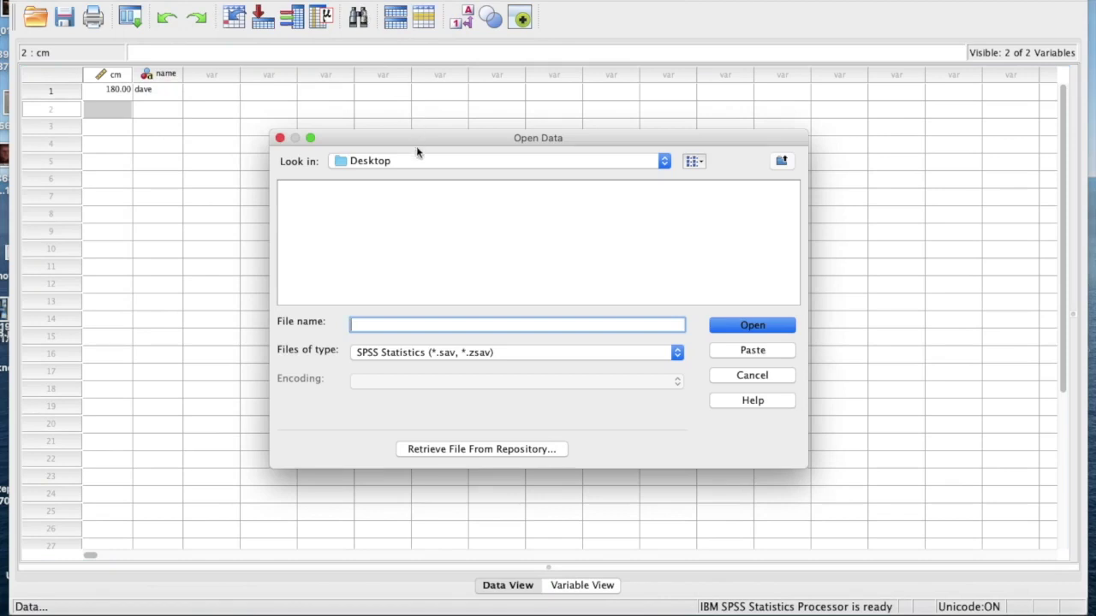
pyautogui.click(408, 162)
pyautogui.click(407, 163)
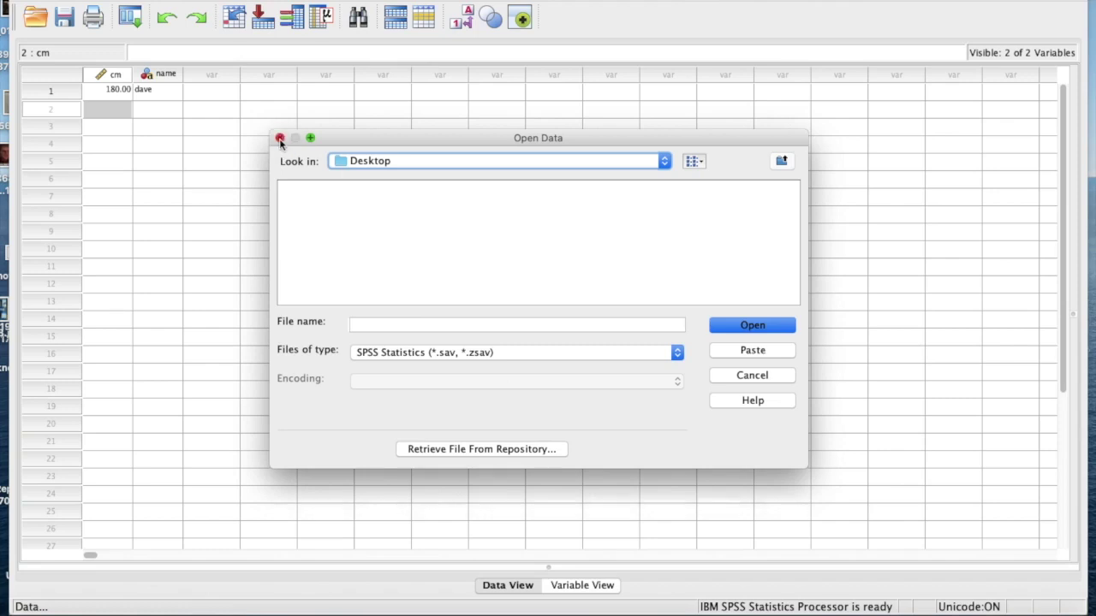
pyautogui.click(279, 138)
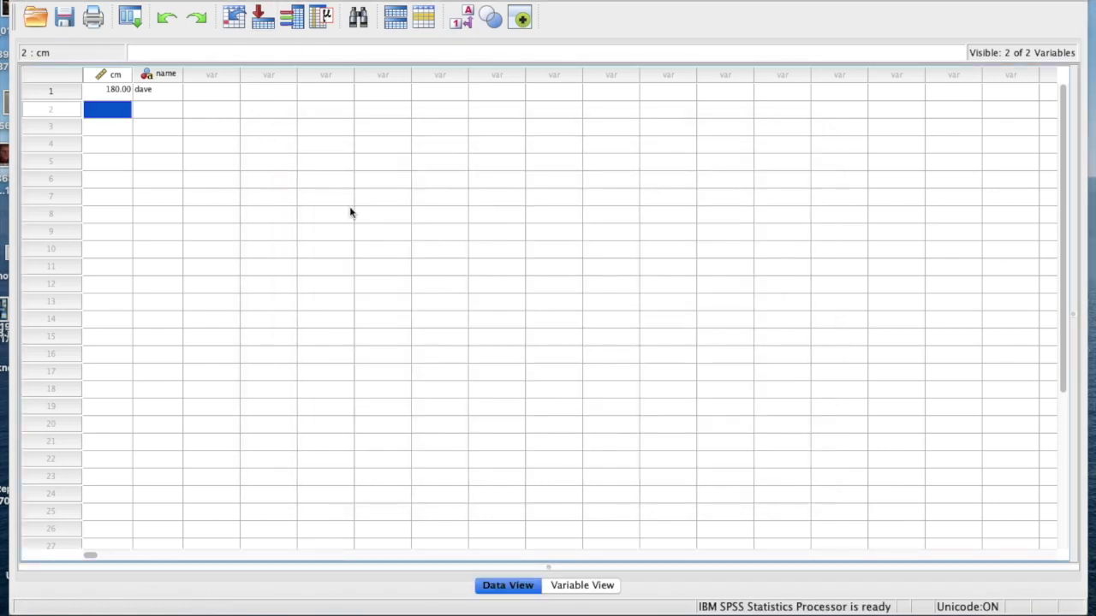
# Step: Close the unsaved dataset and exit SPSS Statistics
pyautogui.click(22, 3)
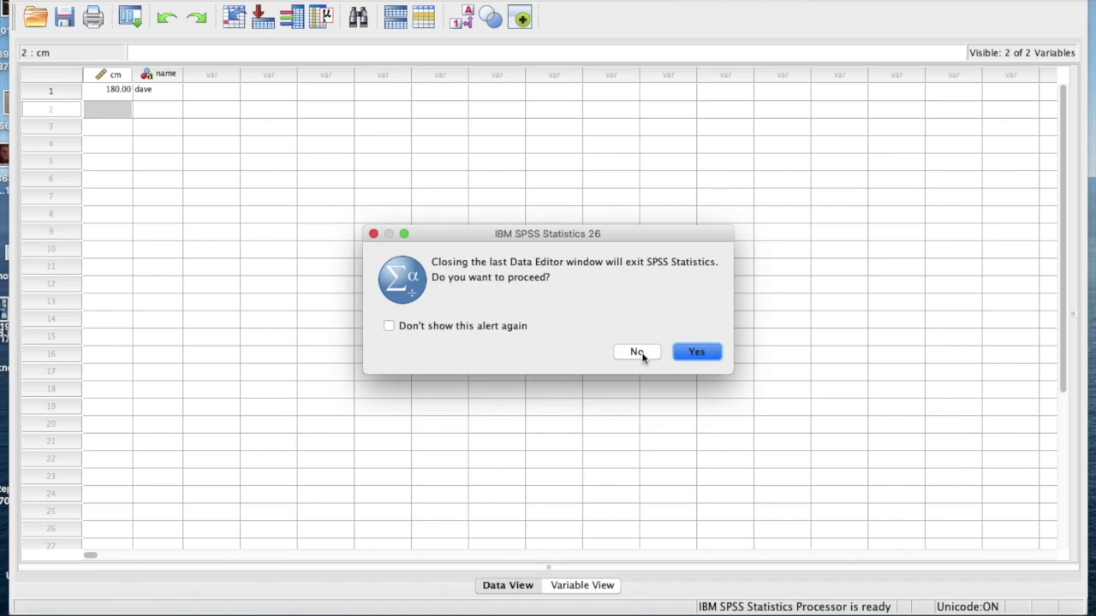
pyautogui.click(697, 351)
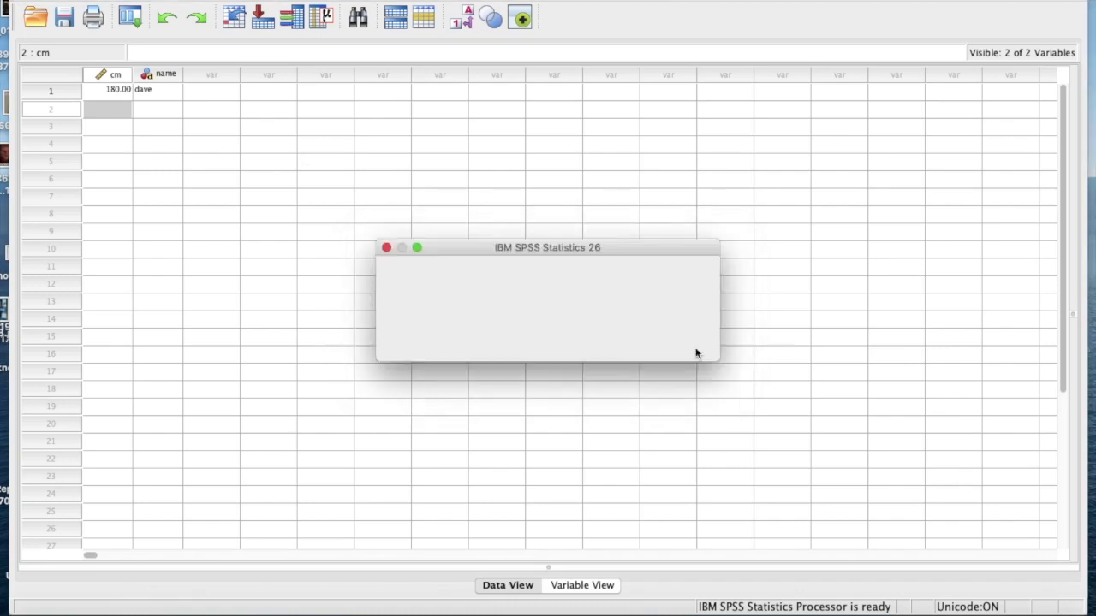
pyautogui.click(622, 339)
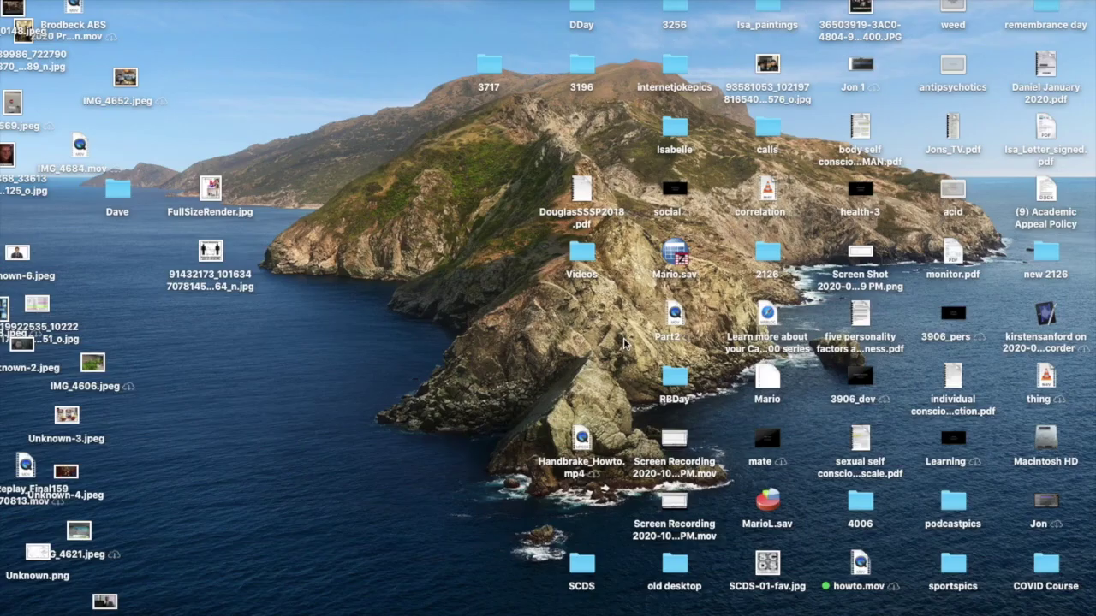
# Step: Open the Mario.sav data file from the desktop and inspect its Year and Points values
pyautogui.click(679, 257)
pyautogui.doubleClick(677, 254)
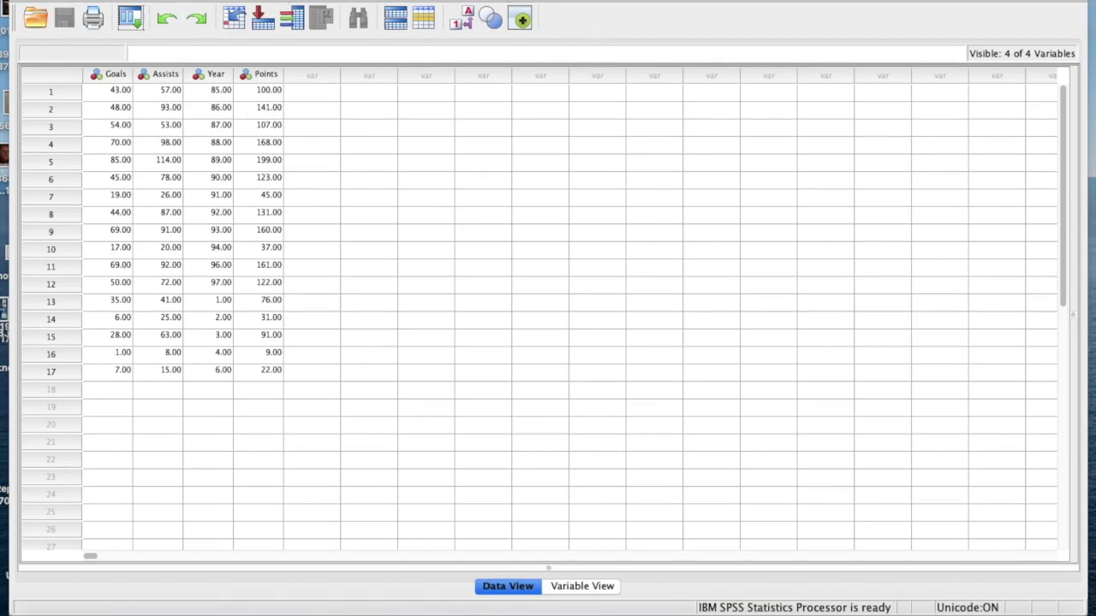
pyautogui.click(205, 107)
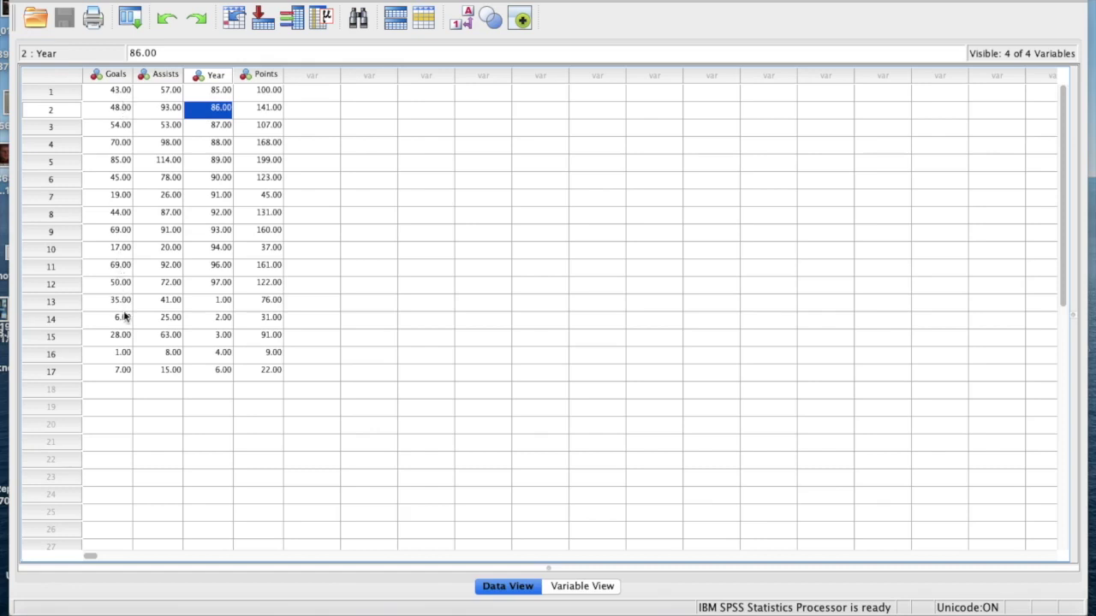
pyautogui.click(253, 90)
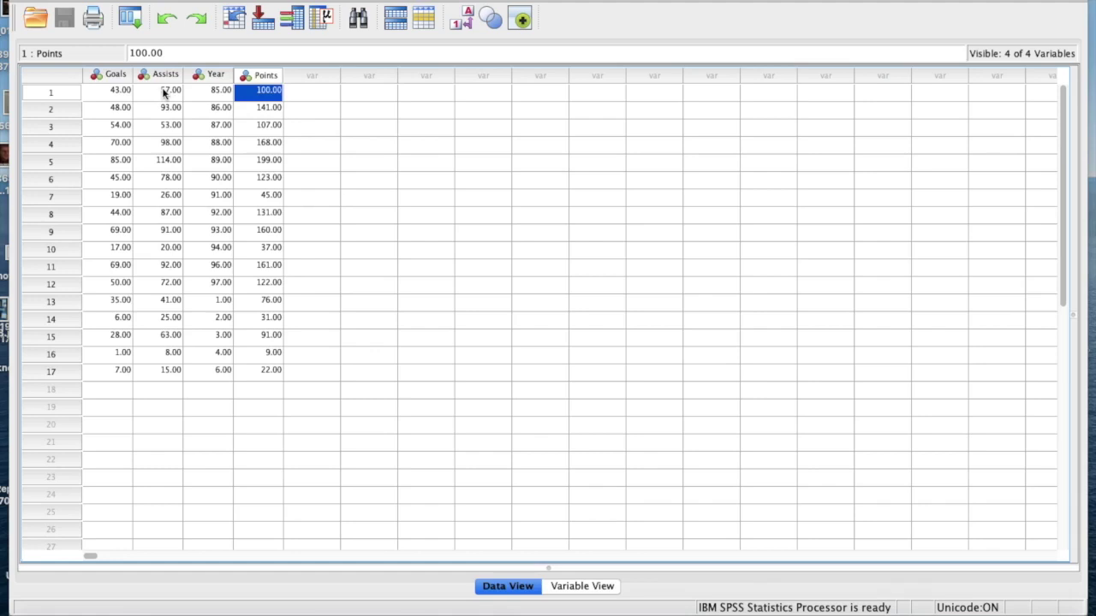
pyautogui.click(308, 77)
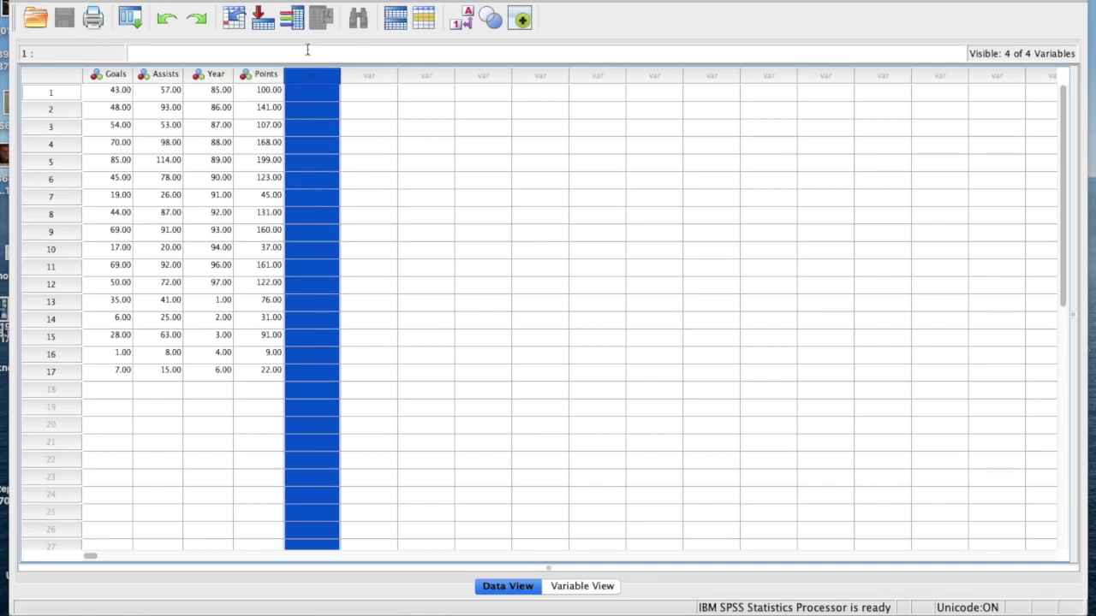
pyautogui.click(301, 1)
pyautogui.click(309, 1)
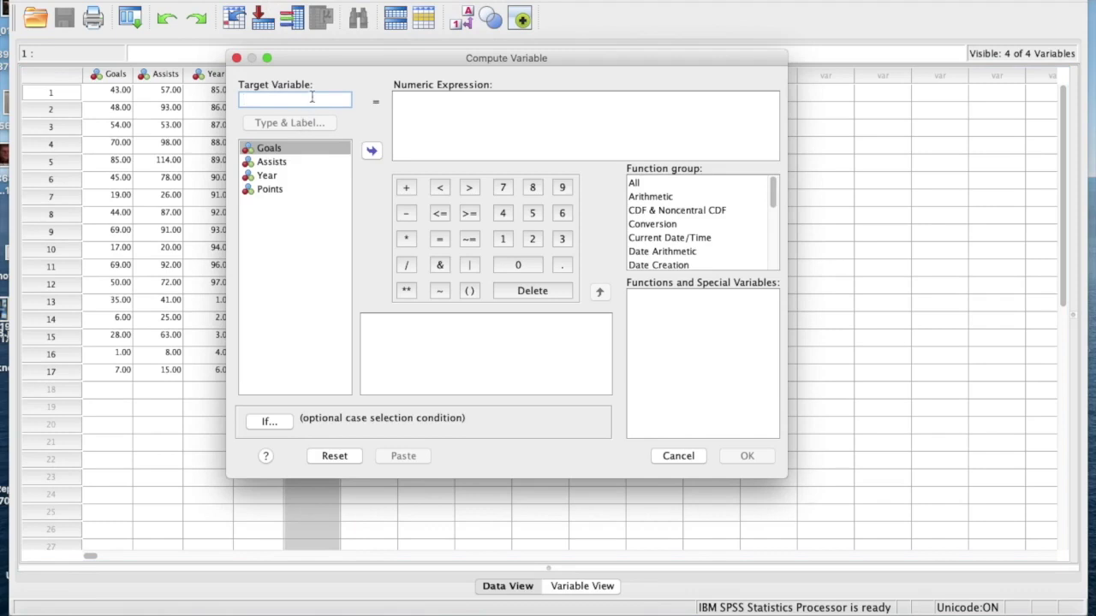
pyautogui.moveTo(332, 58); pyautogui.dragTo(326, 120)
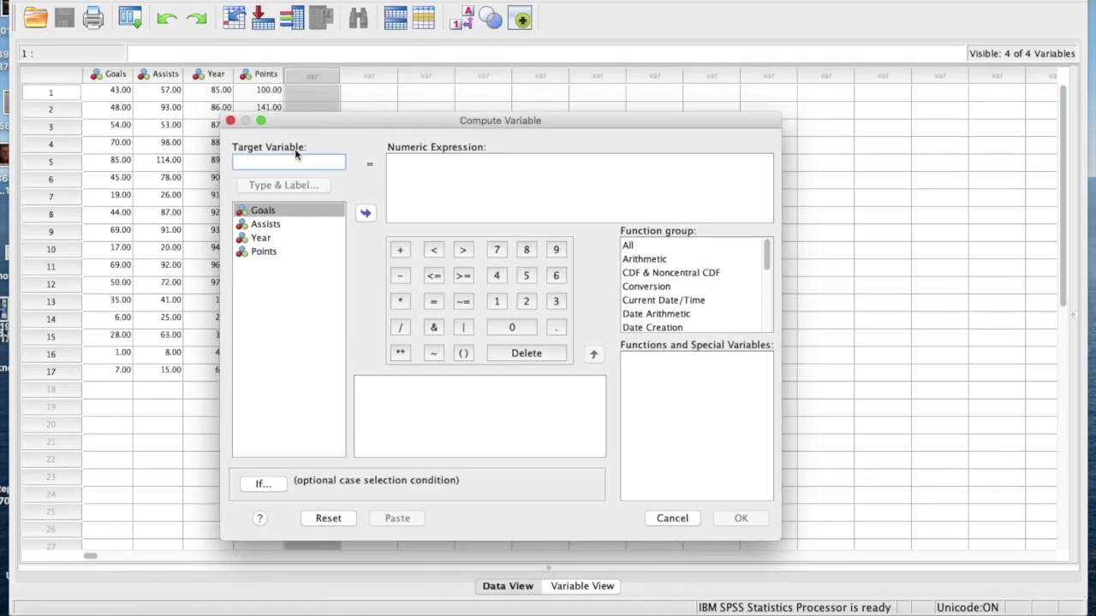
pyautogui.click(659, 518)
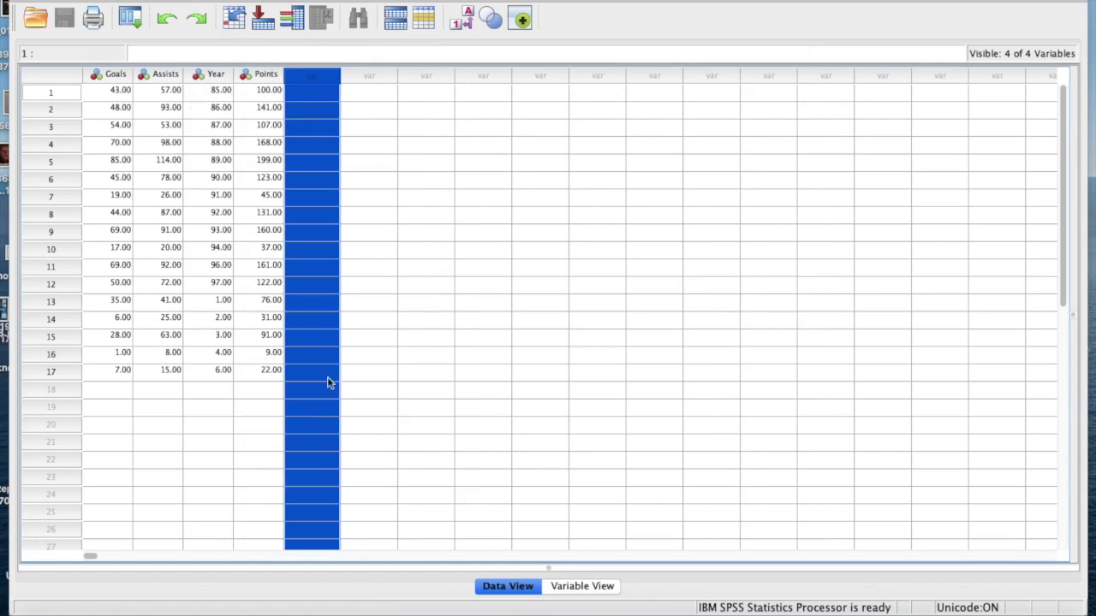
# Step: Define a fifth variable named p2 below Points in the variable list and return to the data grid
pyautogui.click(584, 587)
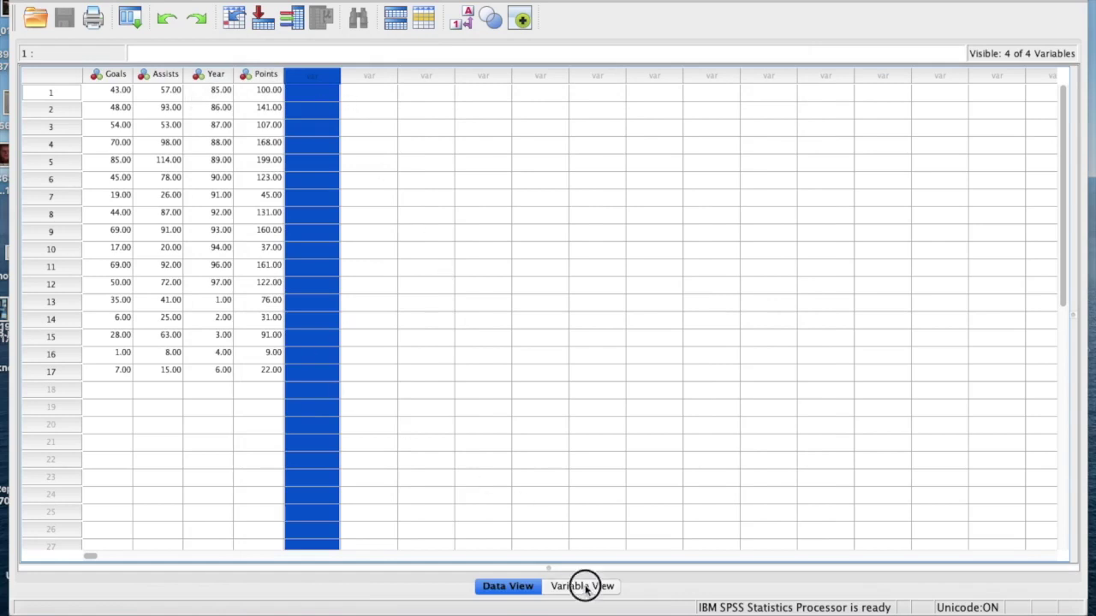
pyautogui.doubleClick(48, 137)
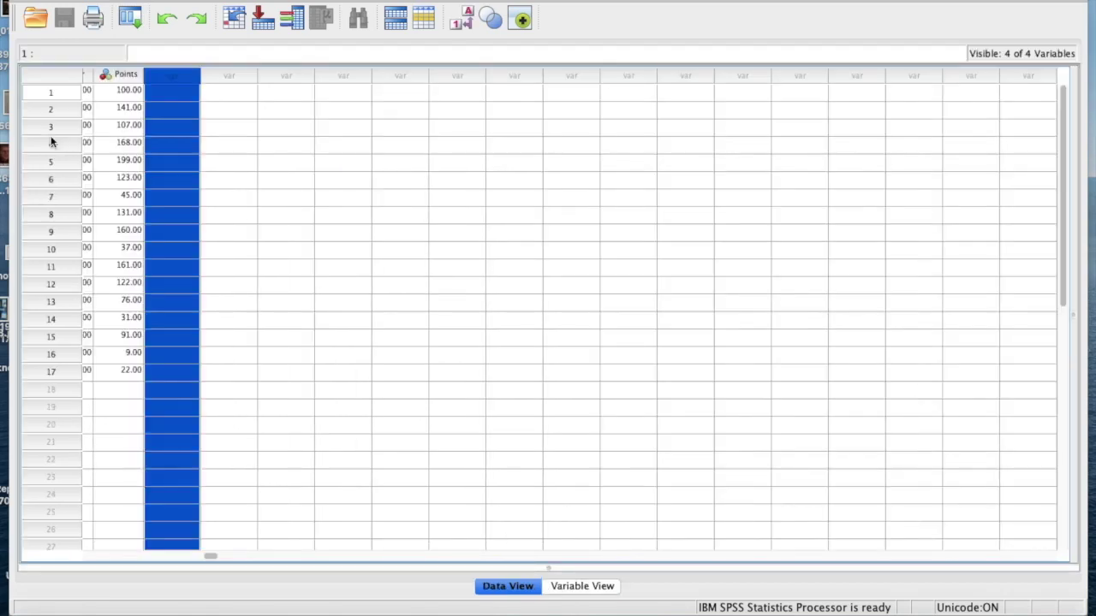
pyautogui.hscroll(-3, 270, 196)
pyautogui.scroll(-1, 270, 196)
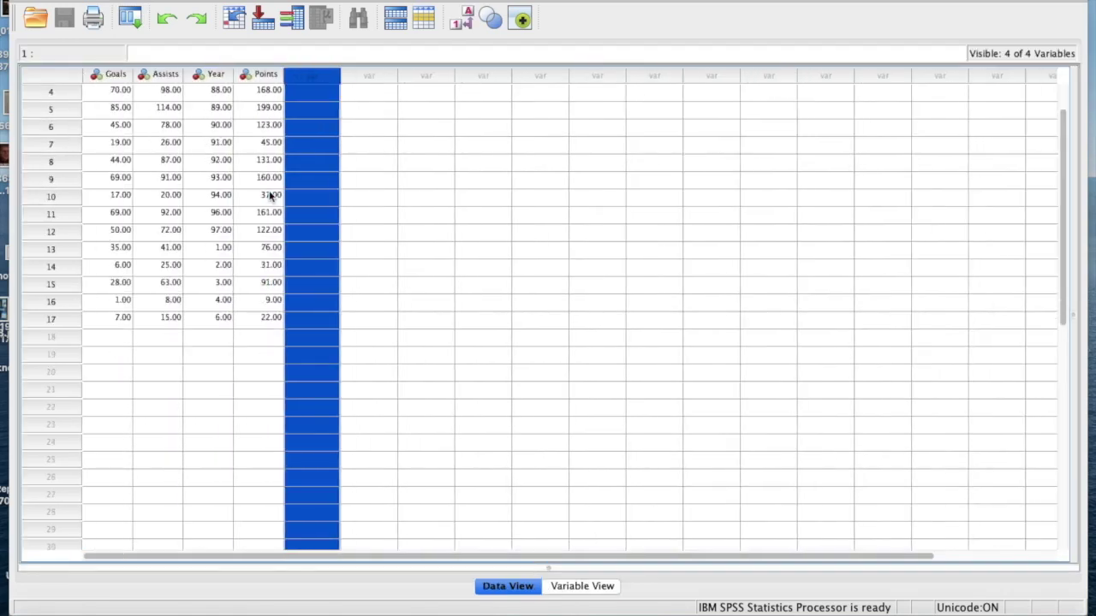
pyautogui.click(332, 77)
pyautogui.doubleClick(332, 77)
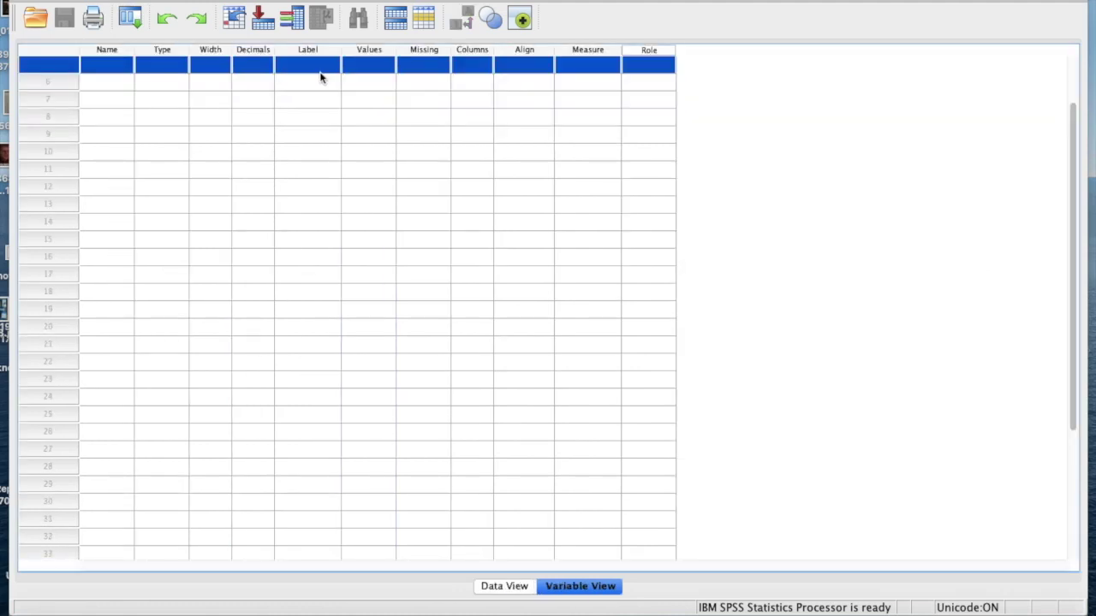
pyautogui.scroll(2, 91, 82)
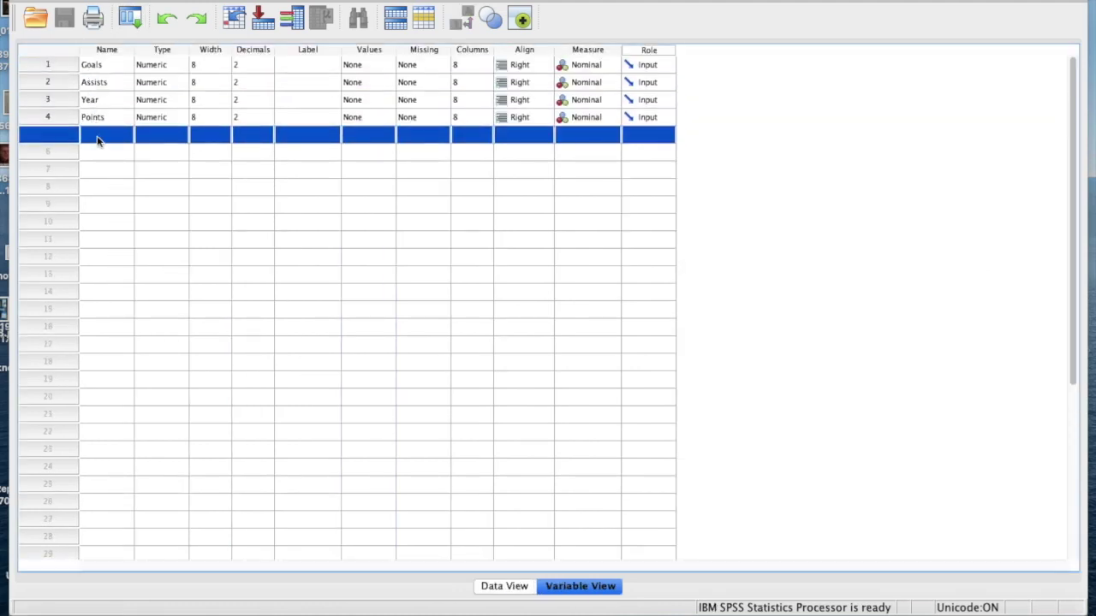
pyautogui.click(98, 141)
pyautogui.write('p2')
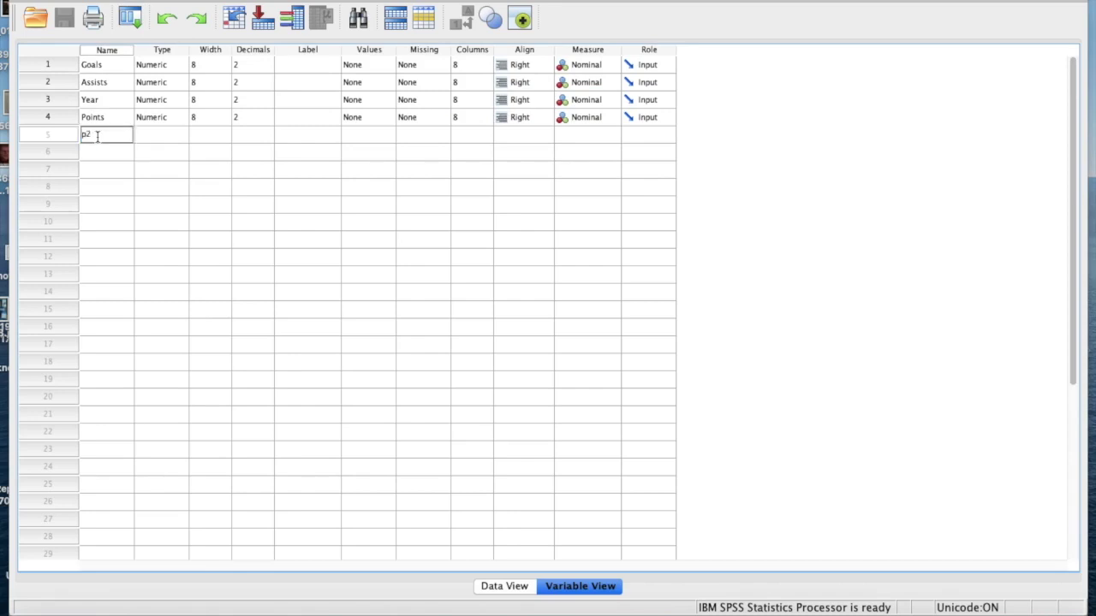
pyautogui.press('Return')
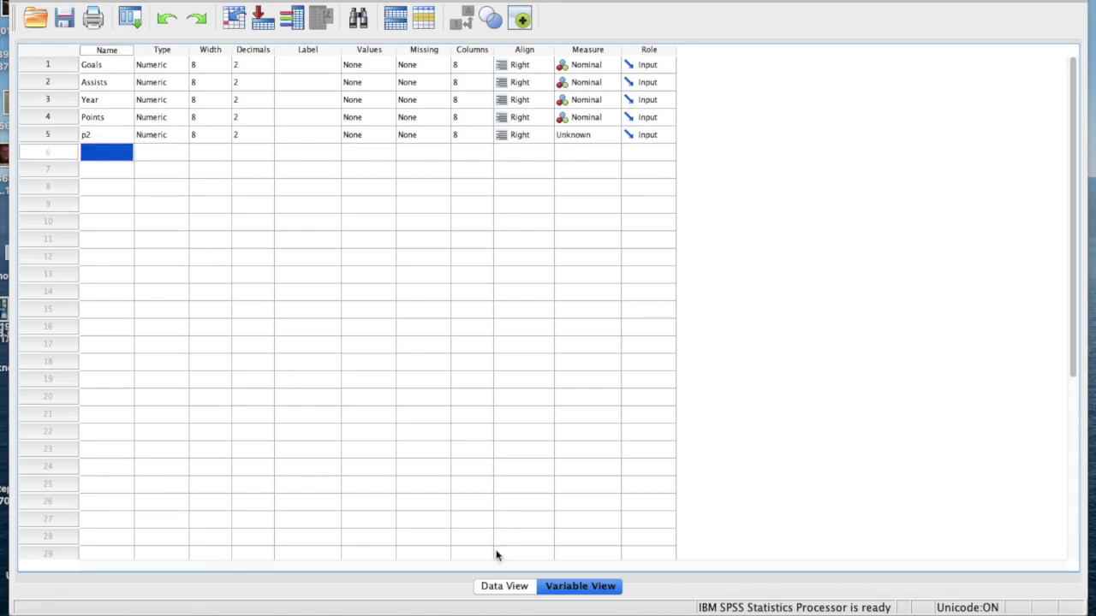
pyautogui.click(502, 587)
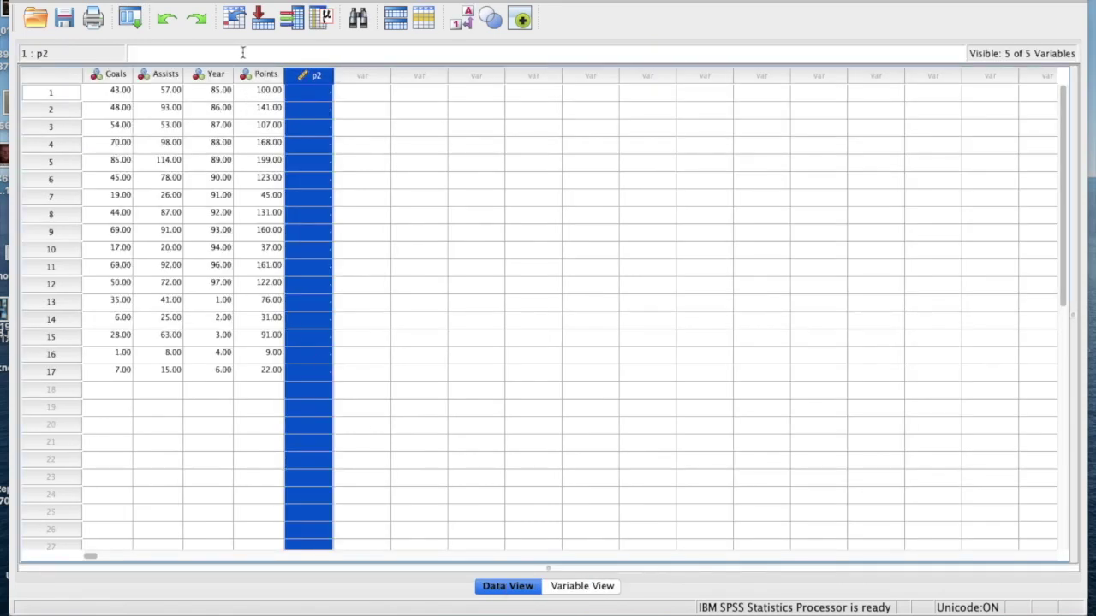
# Step: Start a Compute Variable transformation with p2 as the target variable
pyautogui.click(295, 0)
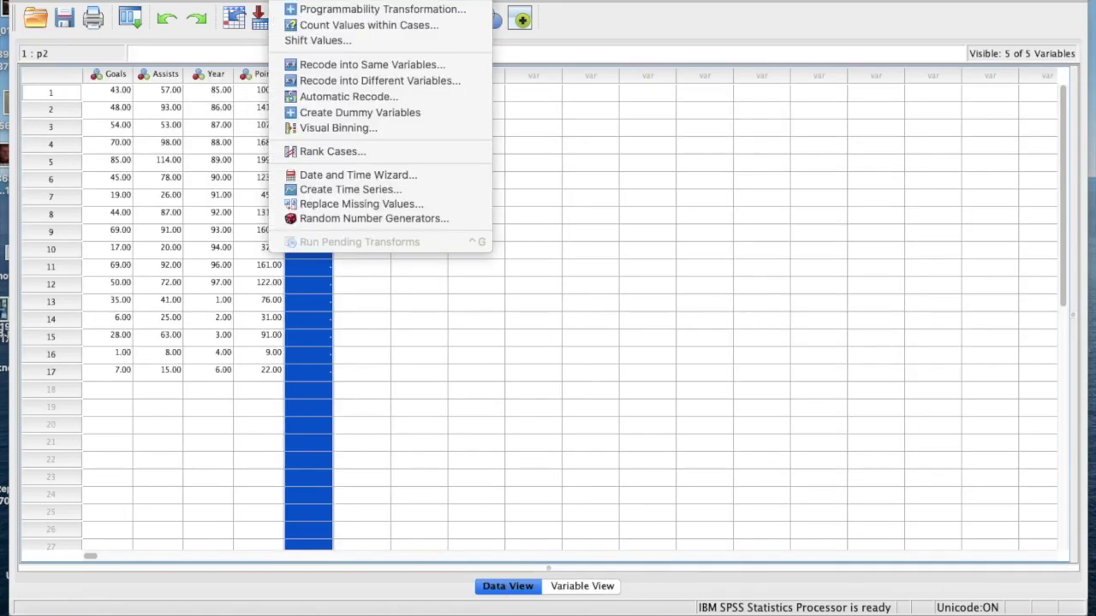
pyautogui.click(325, 1)
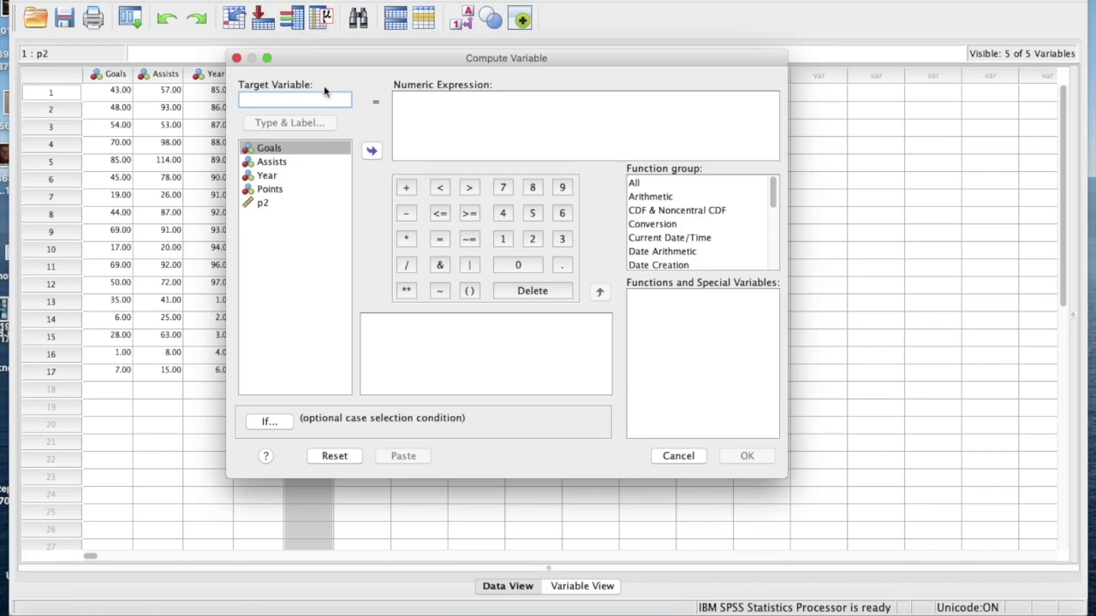
pyautogui.click(272, 211)
pyautogui.moveTo(255, 209); pyautogui.dragTo(277, 196)
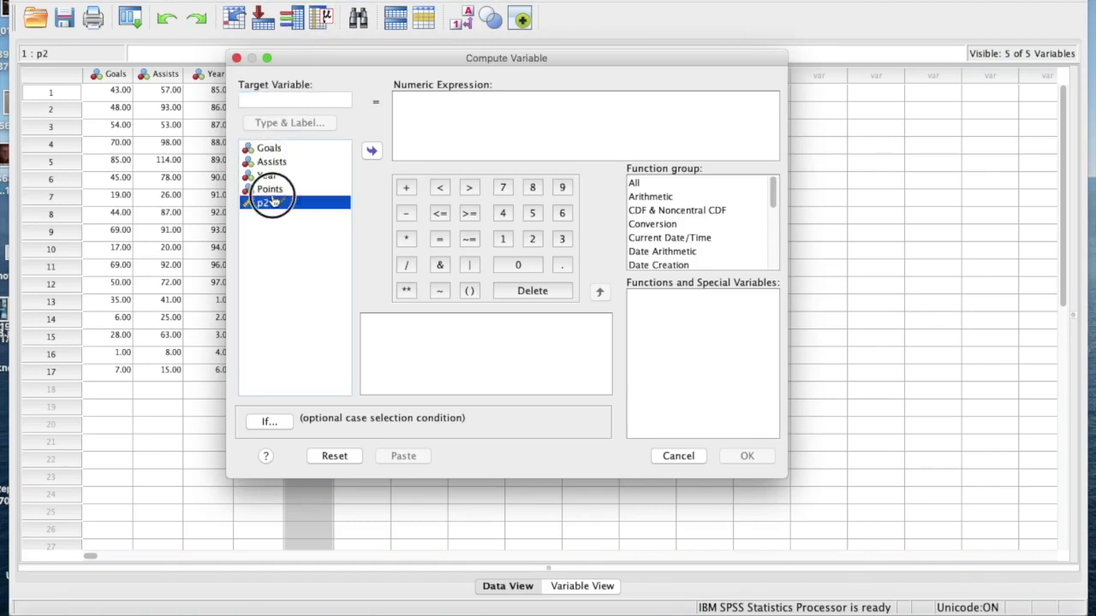
pyautogui.click(295, 98)
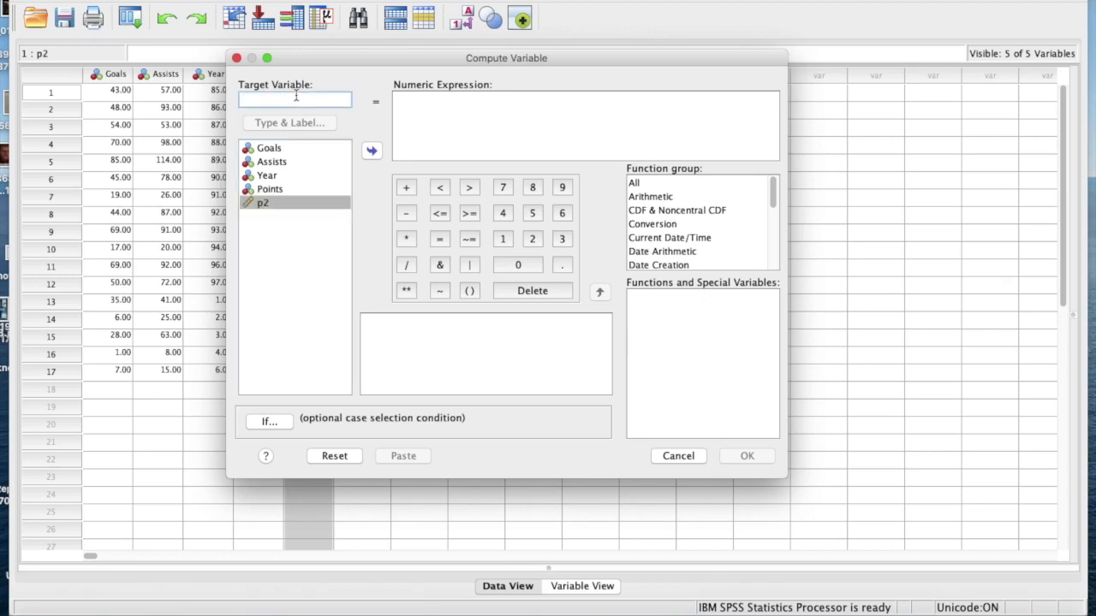
pyautogui.write('p2')
# Step: Compute p2 with the numeric expression Goals + Assists, agreeing to change the existing variable
pyautogui.click(426, 120)
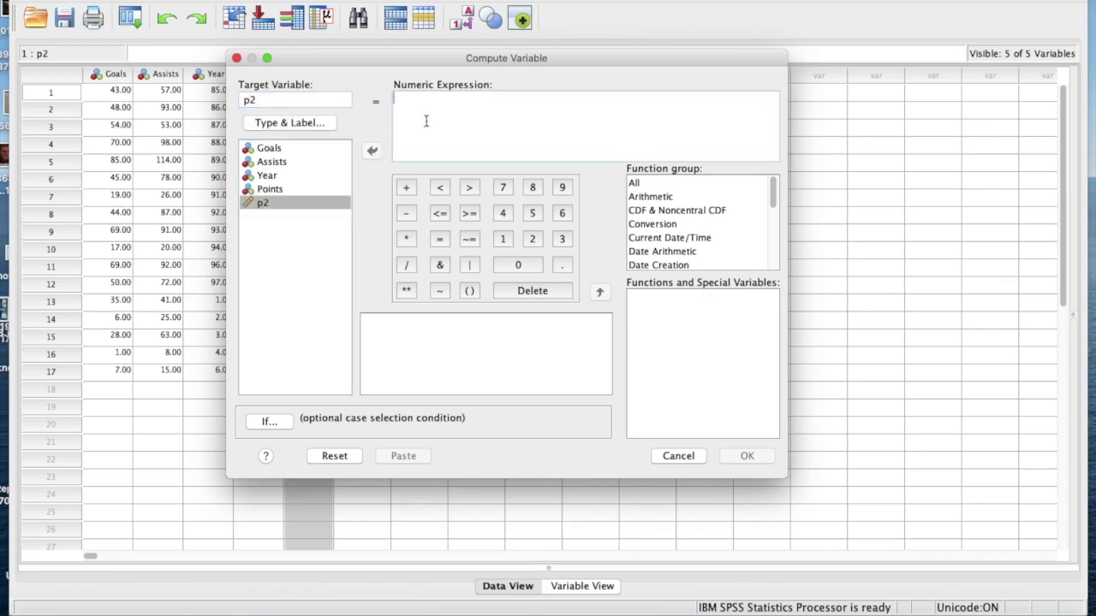
pyautogui.click(301, 149)
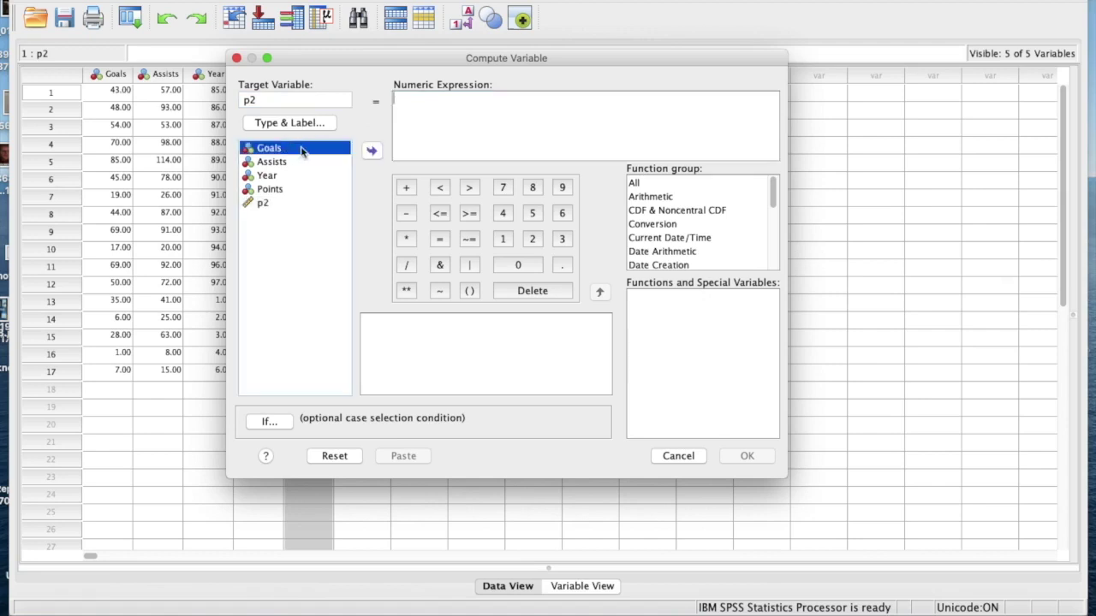
pyautogui.click(368, 154)
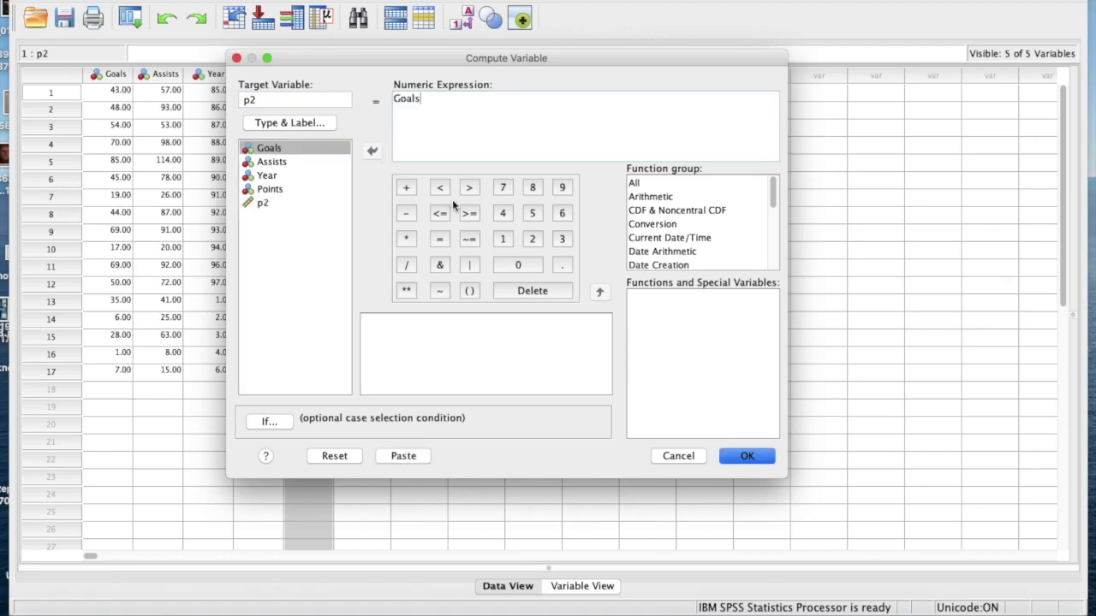
pyautogui.click(406, 188)
pyautogui.click(327, 162)
pyautogui.click(371, 153)
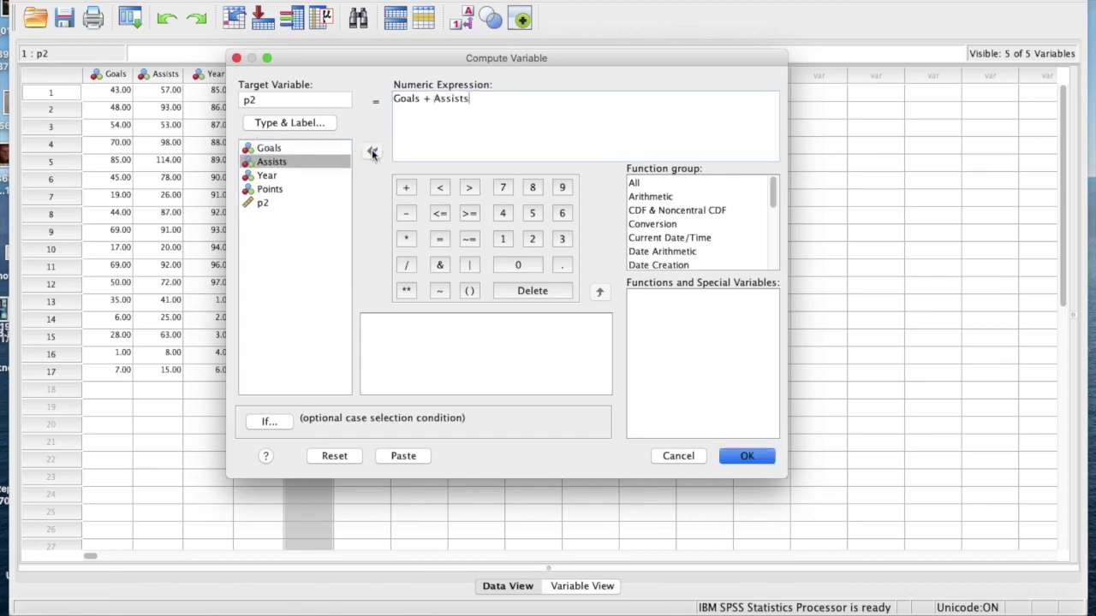
pyautogui.click(739, 457)
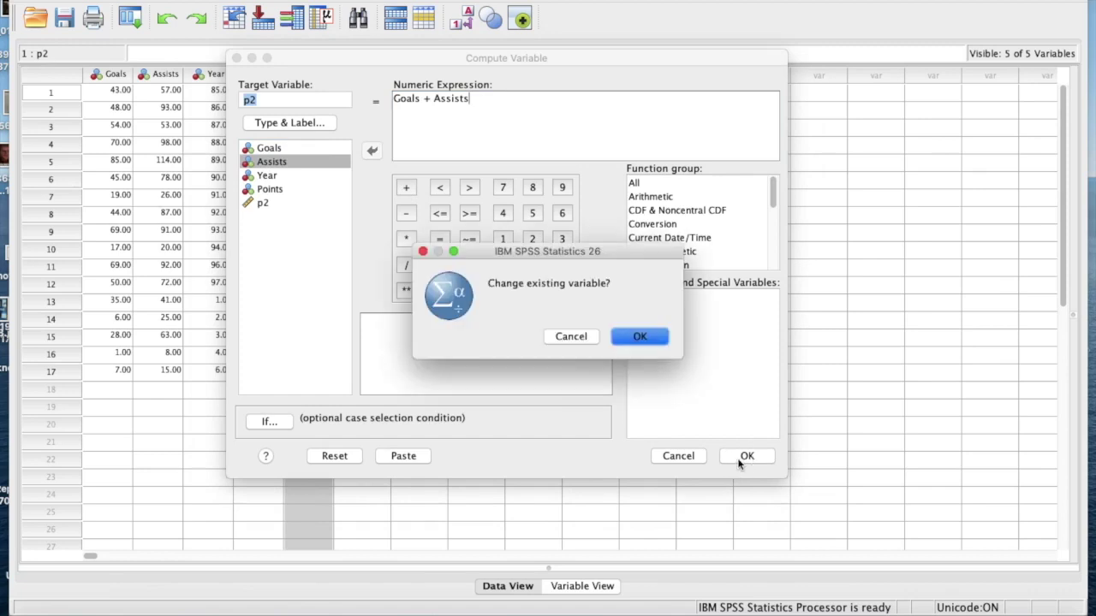
pyautogui.click(644, 339)
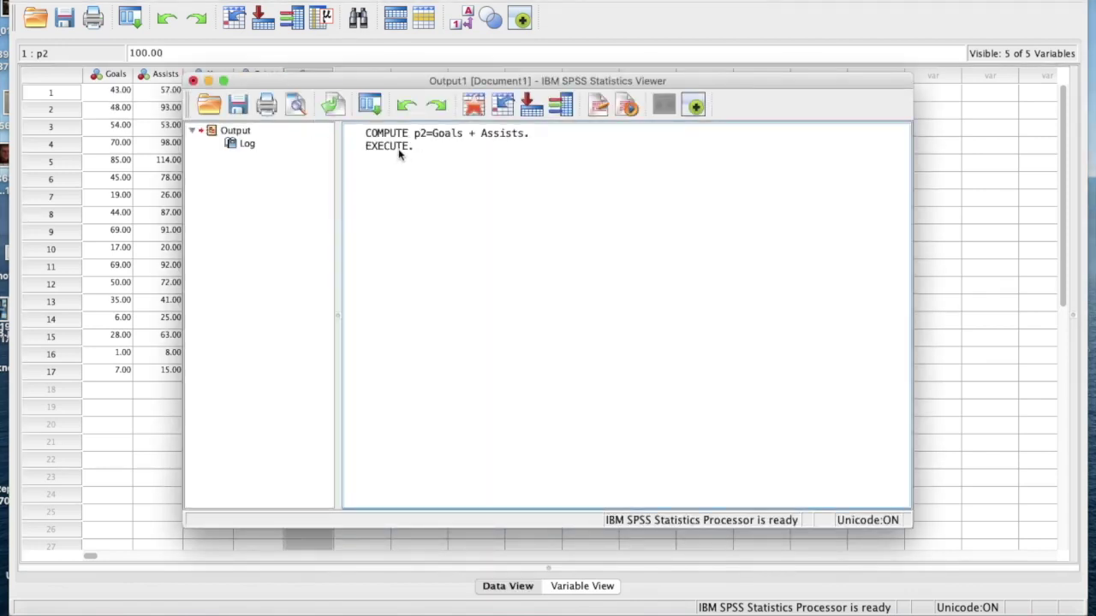
# Step: Move the output viewer off the data grid and close it without saving its contents
pyautogui.moveTo(324, 82); pyautogui.dragTo(599, 83)
pyautogui.click(462, 80)
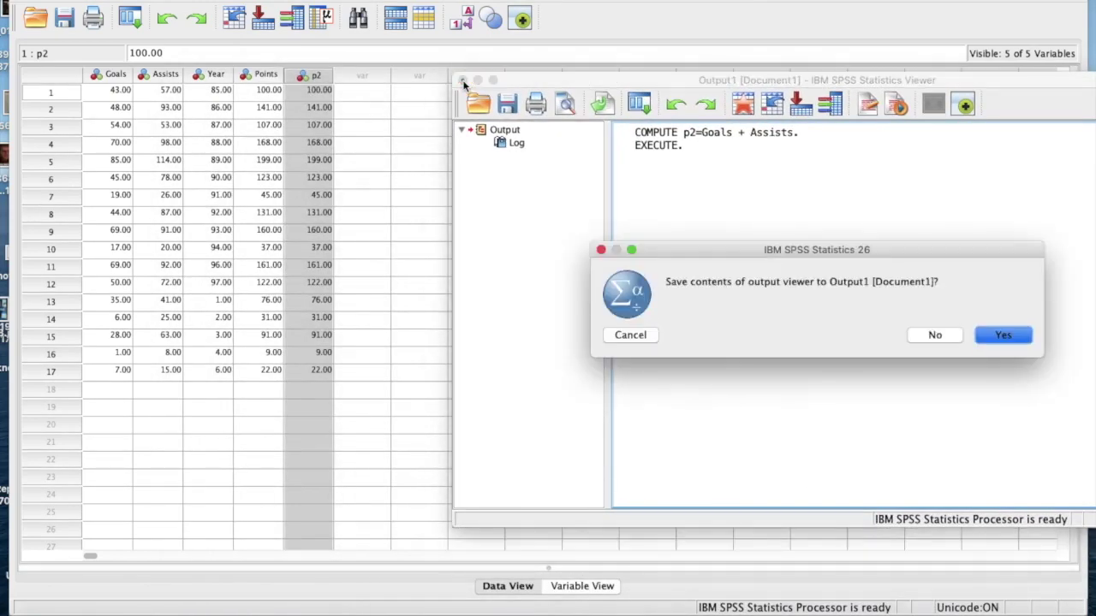
pyautogui.click(925, 339)
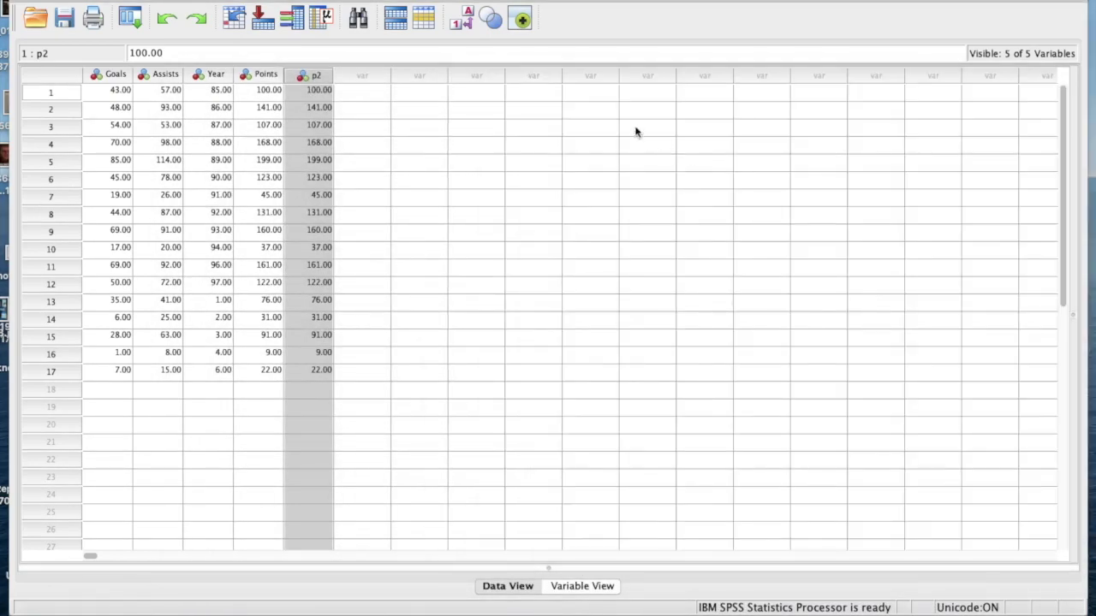
# Step: Start defining a simple legacy boxplot that uses summaries of separate variables
pyautogui.click(382, 114)
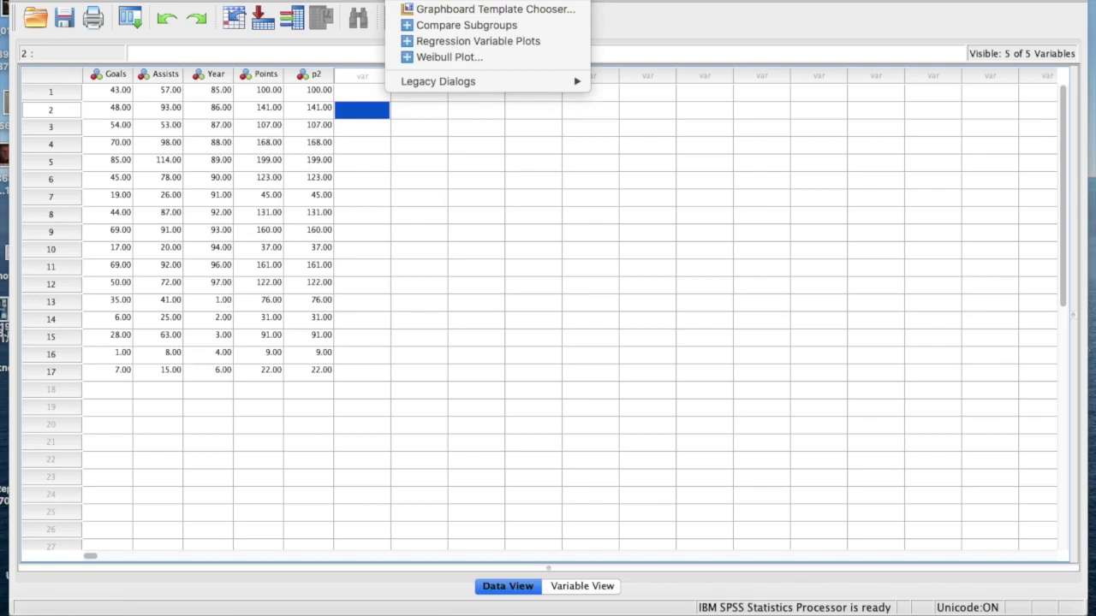
pyautogui.moveTo(485, 82)
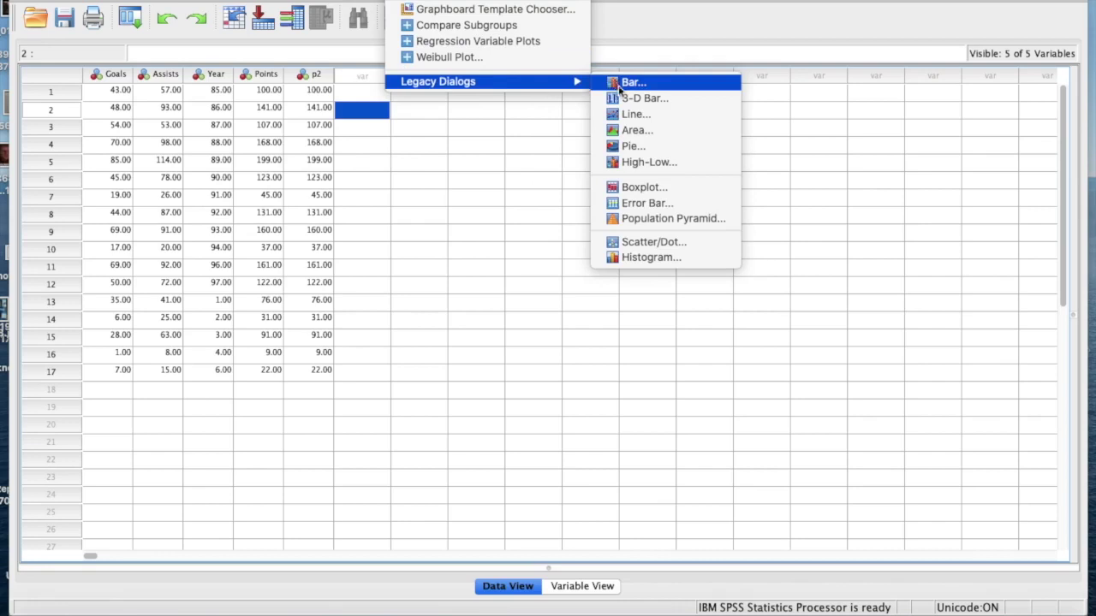
pyautogui.click(651, 187)
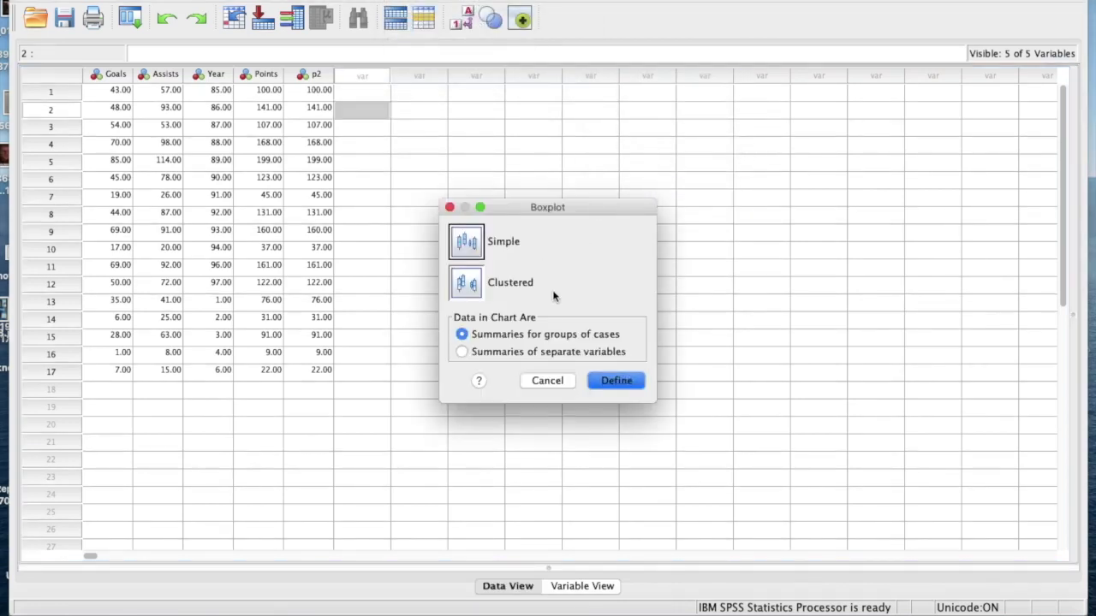
pyautogui.click(462, 352)
pyautogui.click(614, 381)
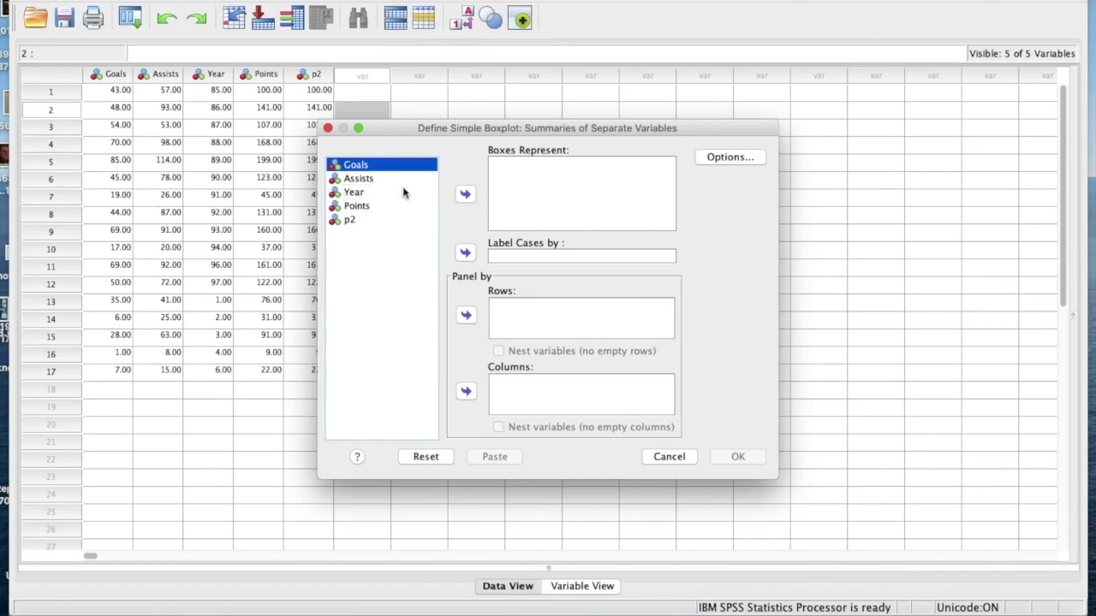
# Step: Generate the boxplot with Goals and Points as the boxes and look over the output
pyautogui.click(465, 194)
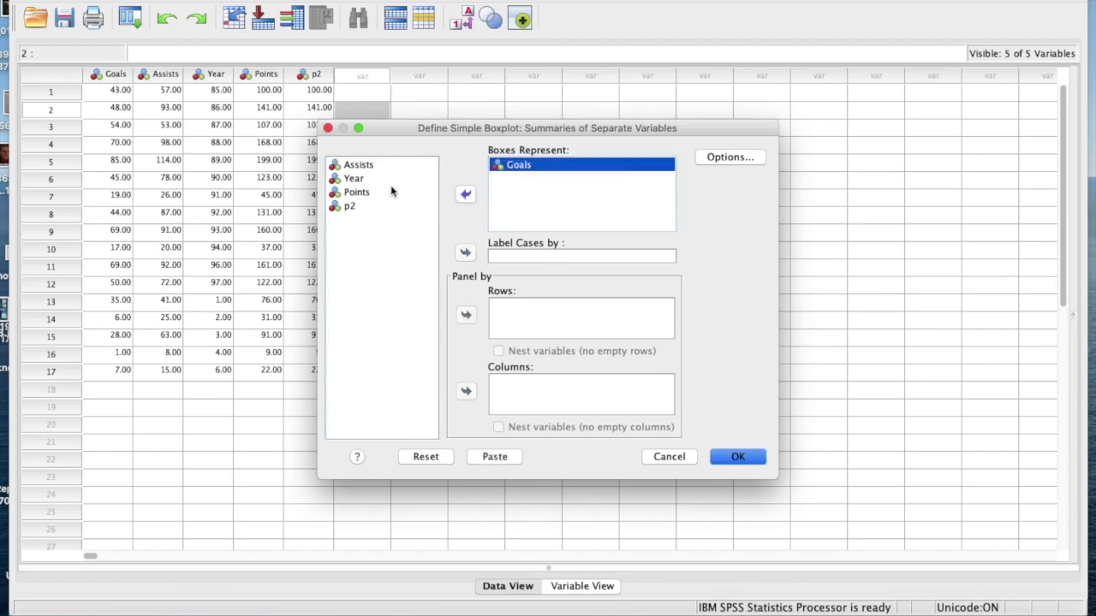
pyautogui.click(394, 193)
pyautogui.click(465, 195)
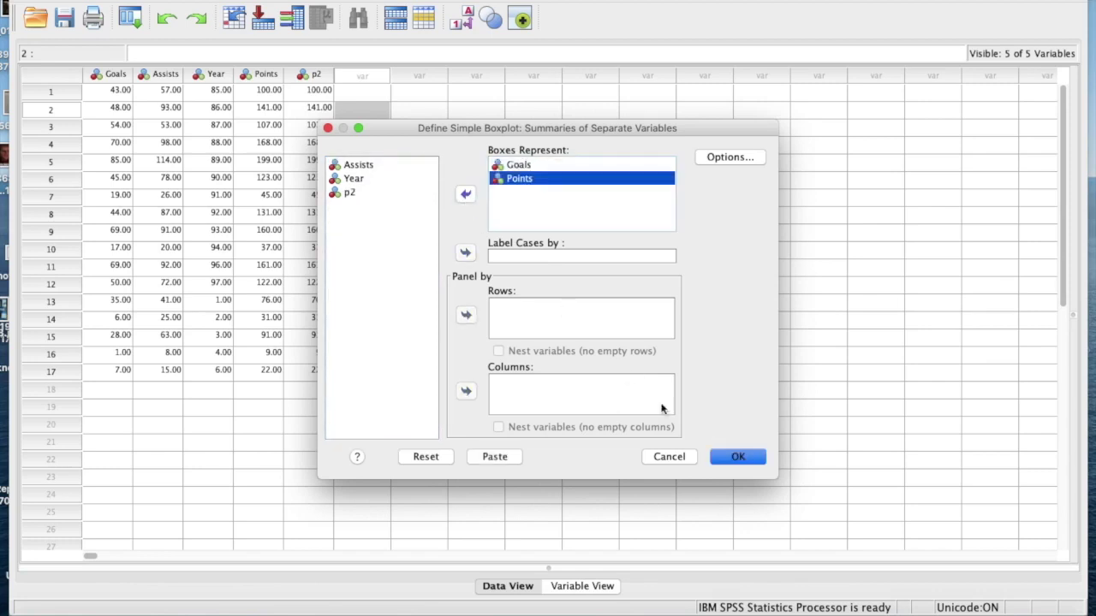
pyautogui.click(732, 458)
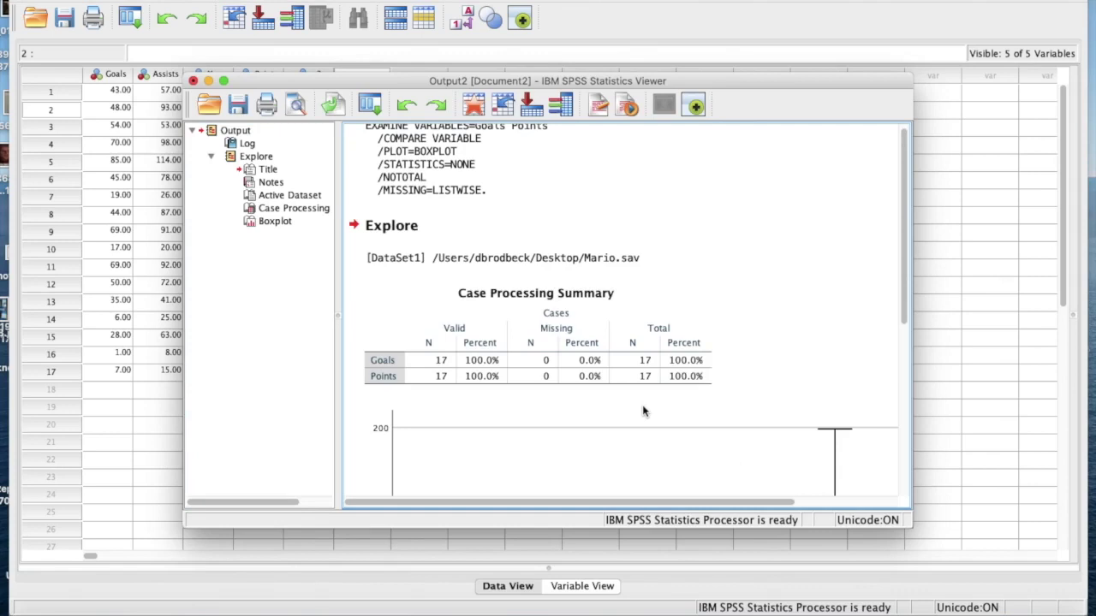
pyautogui.scroll(-5, 644, 412)
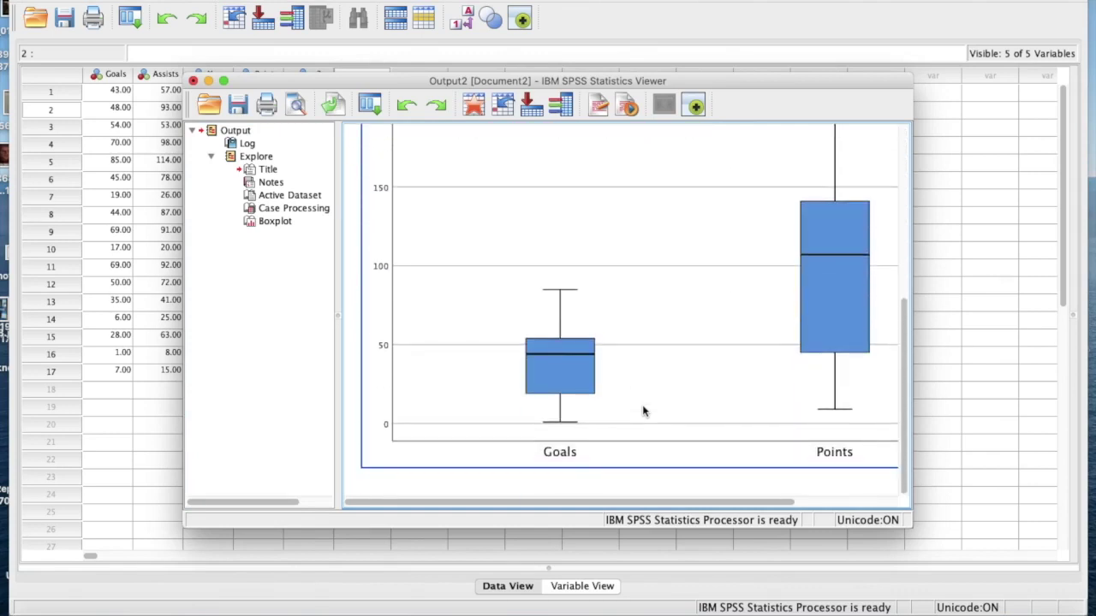
pyautogui.scroll(5, 644, 411)
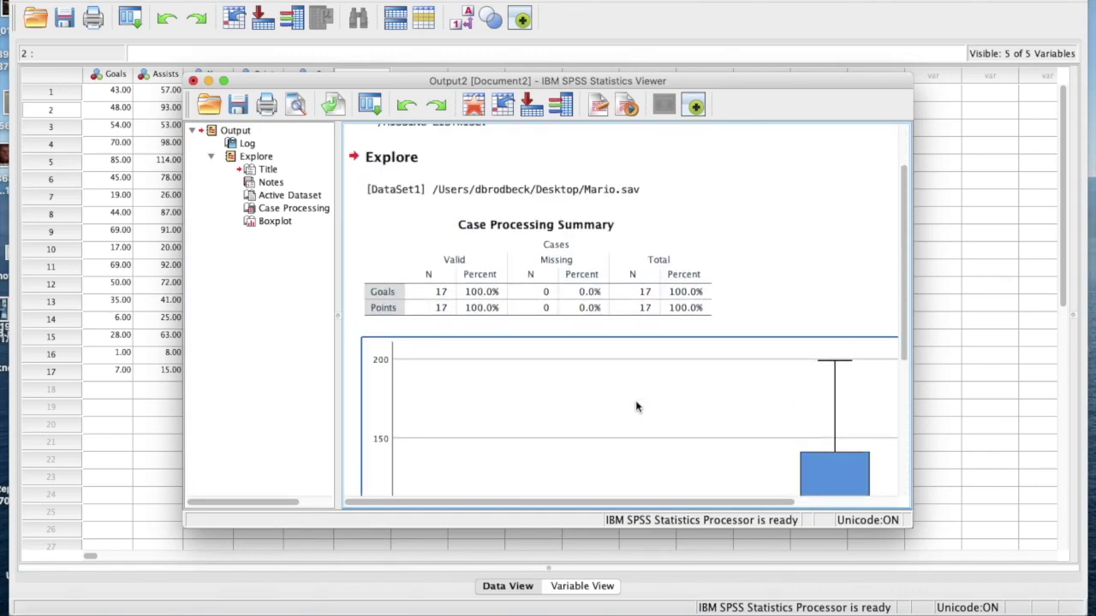
# Step: Return to the data grid and start a Descriptives analysis with Goals as the variable
pyautogui.click(276, 1)
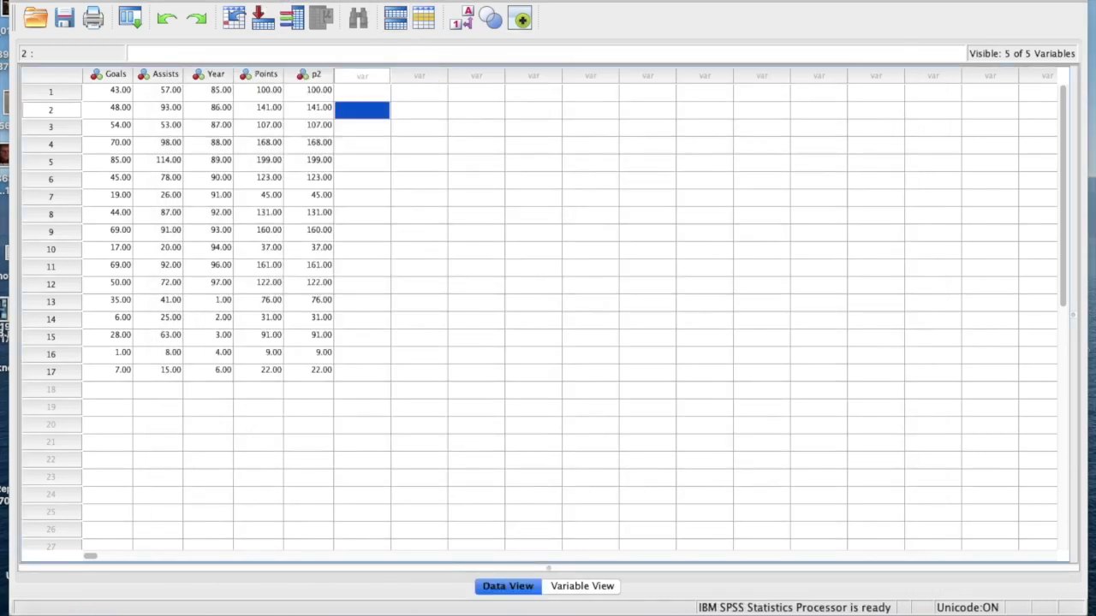
pyautogui.click(359, 0)
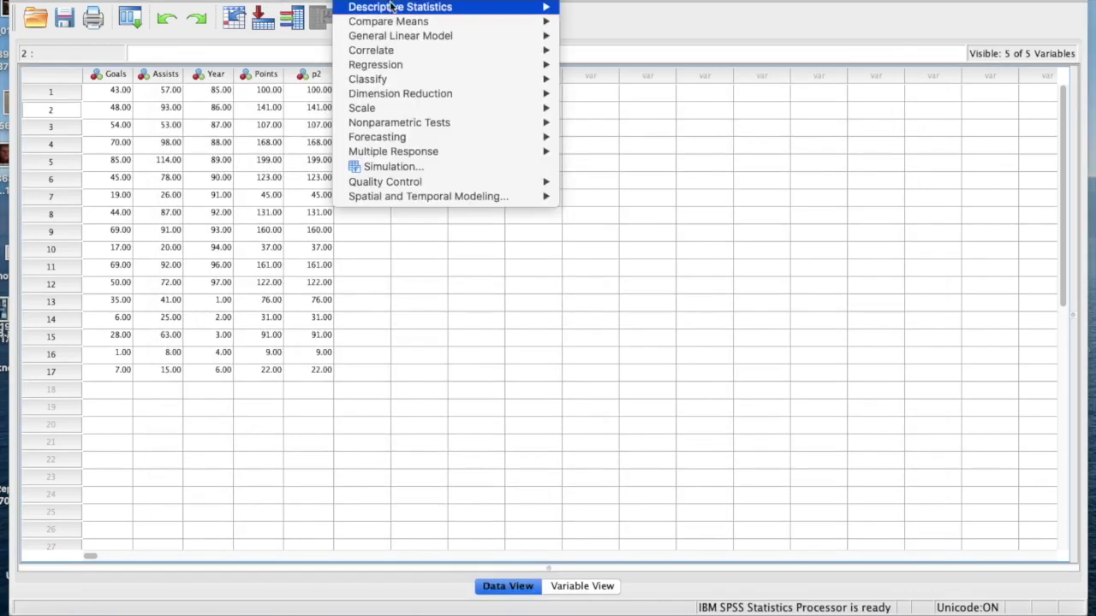
pyautogui.moveTo(397, 8)
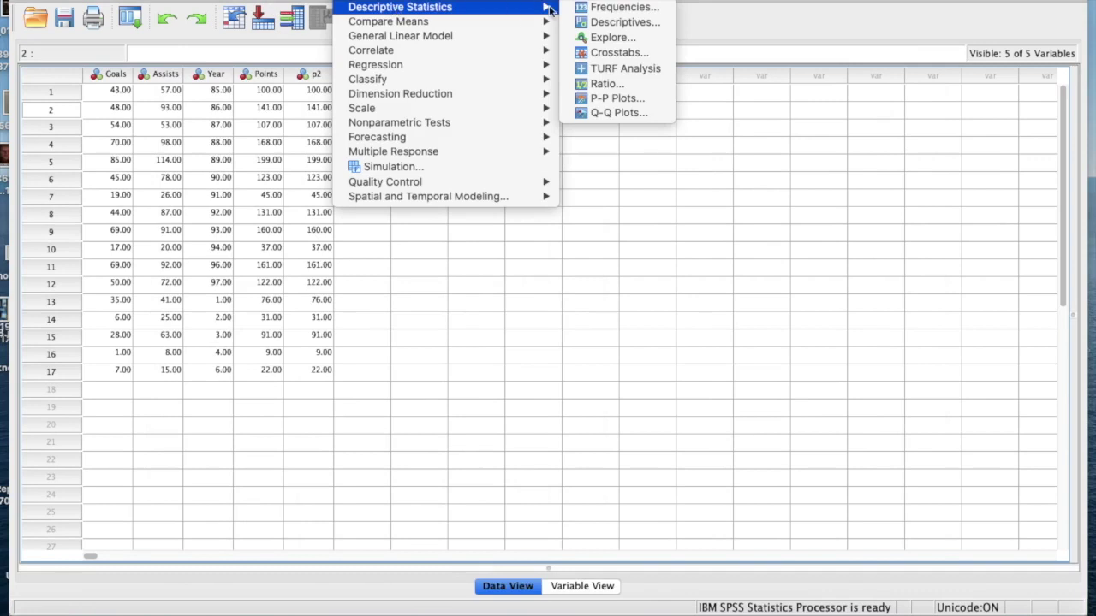
pyautogui.click(597, 24)
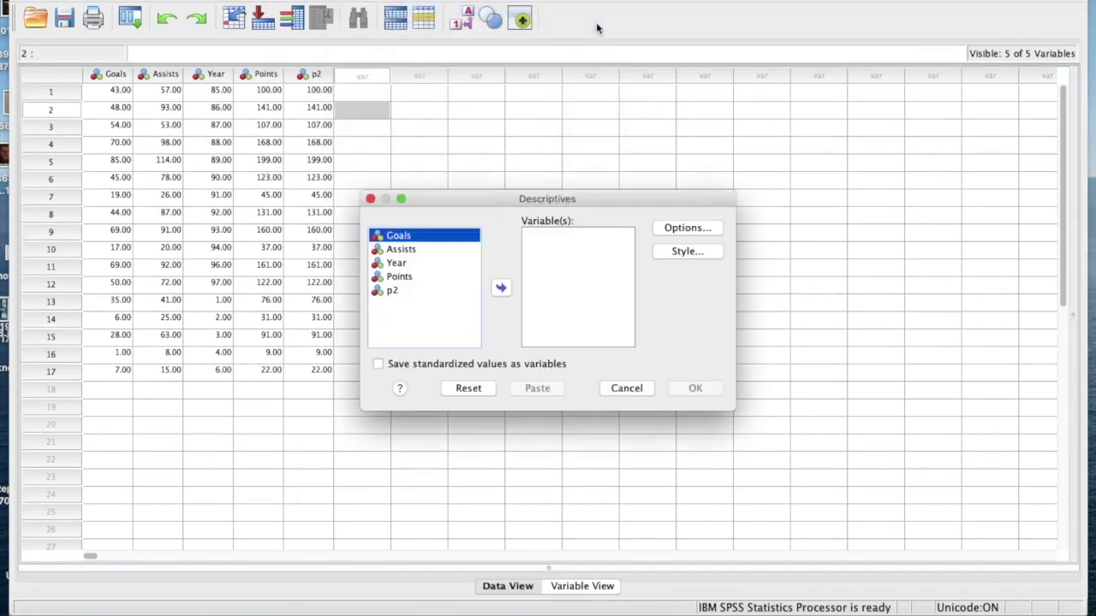
pyautogui.click(501, 287)
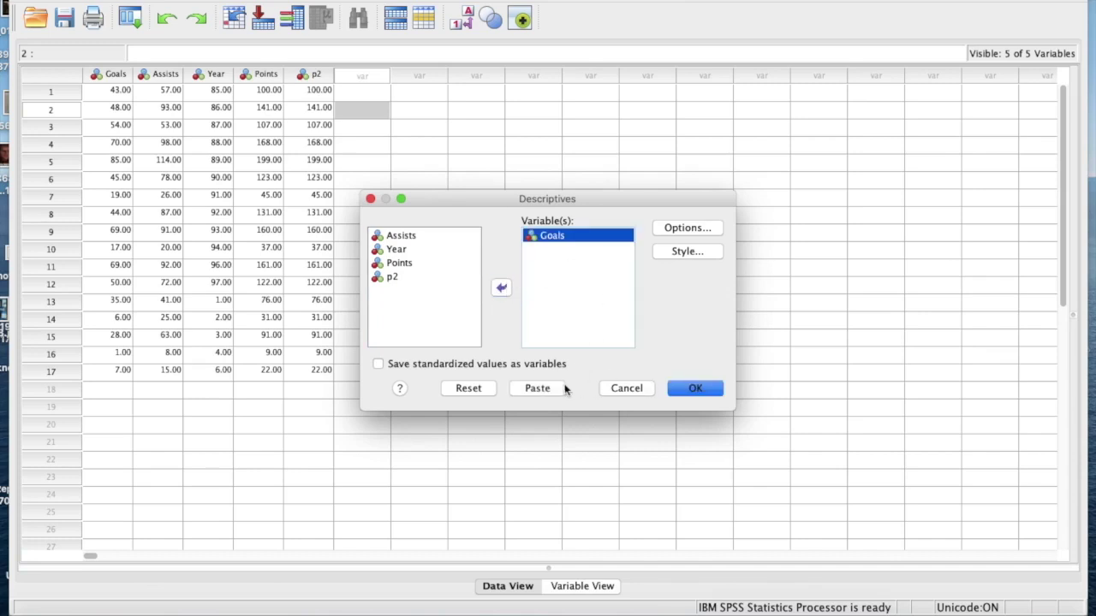
# Step: Add variance and range to the Descriptives statistics and run the analysis for Goals
pyautogui.click(682, 232)
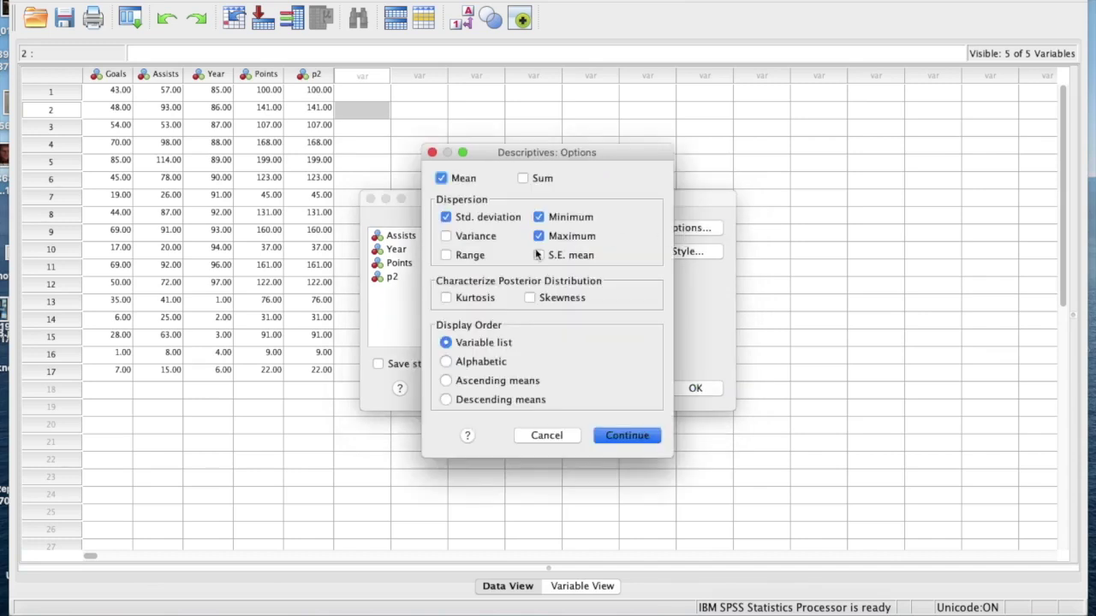
pyautogui.click(446, 238)
pyautogui.click(446, 254)
pyautogui.click(608, 436)
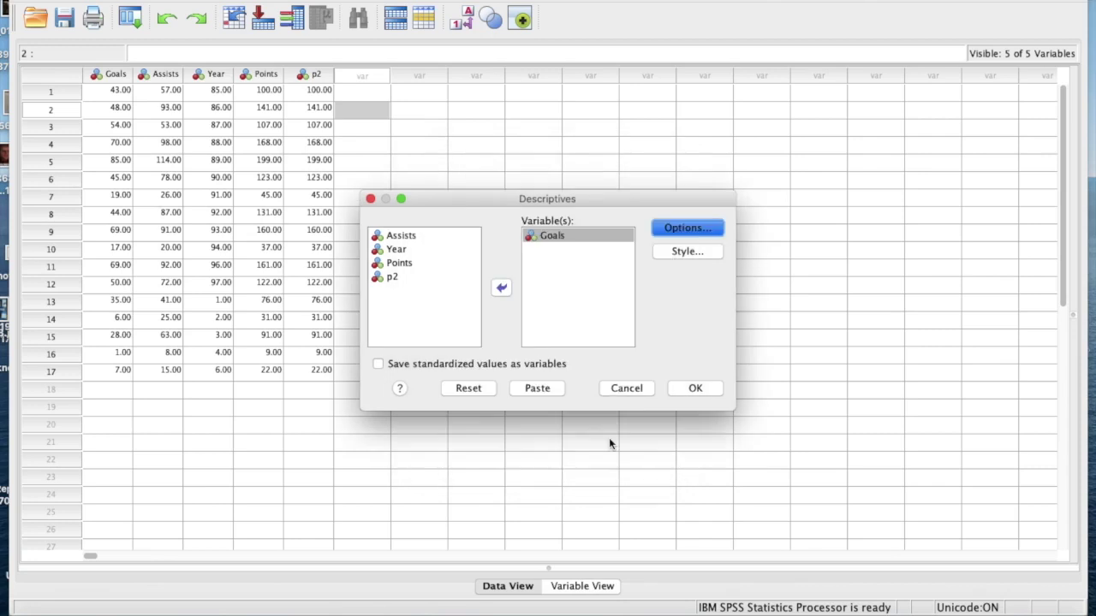
pyautogui.click(700, 388)
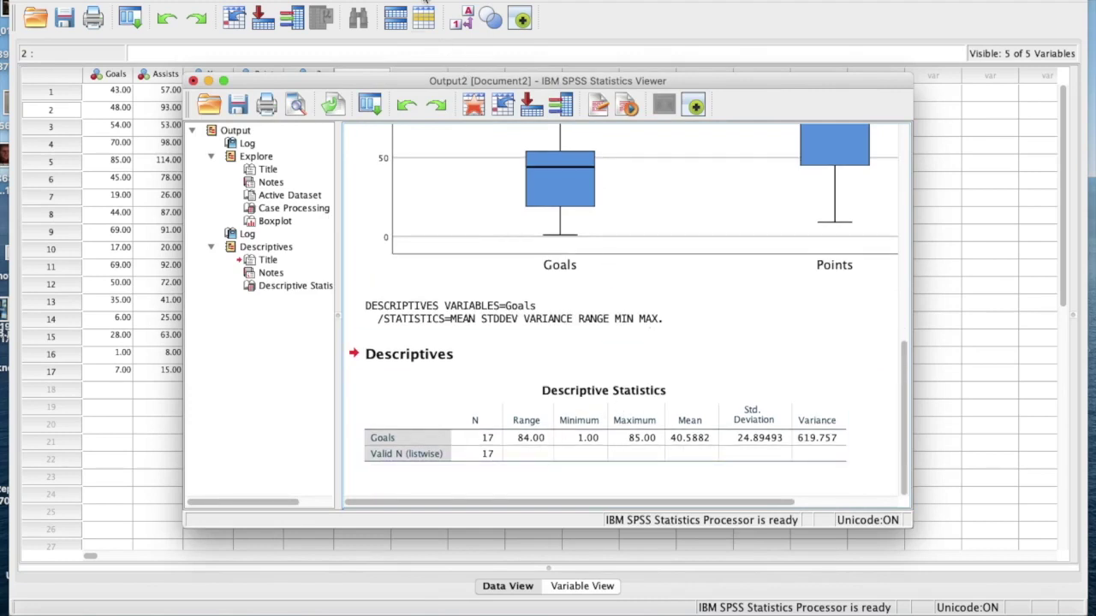
# Step: Start a Frequencies analysis with Goals as the variable
pyautogui.click(450, 0)
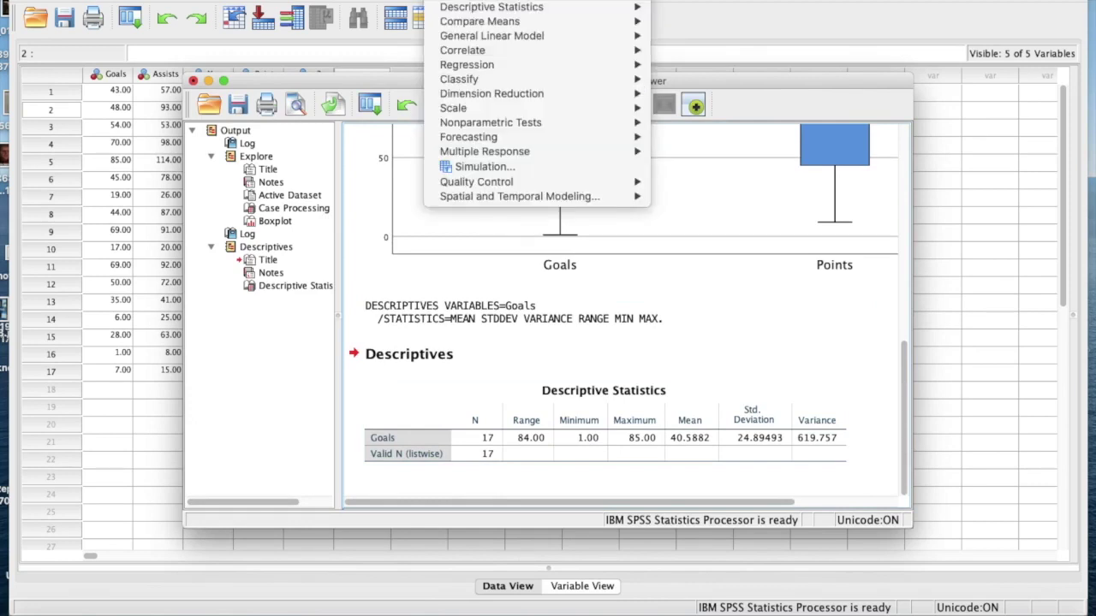
pyautogui.moveTo(464, 8)
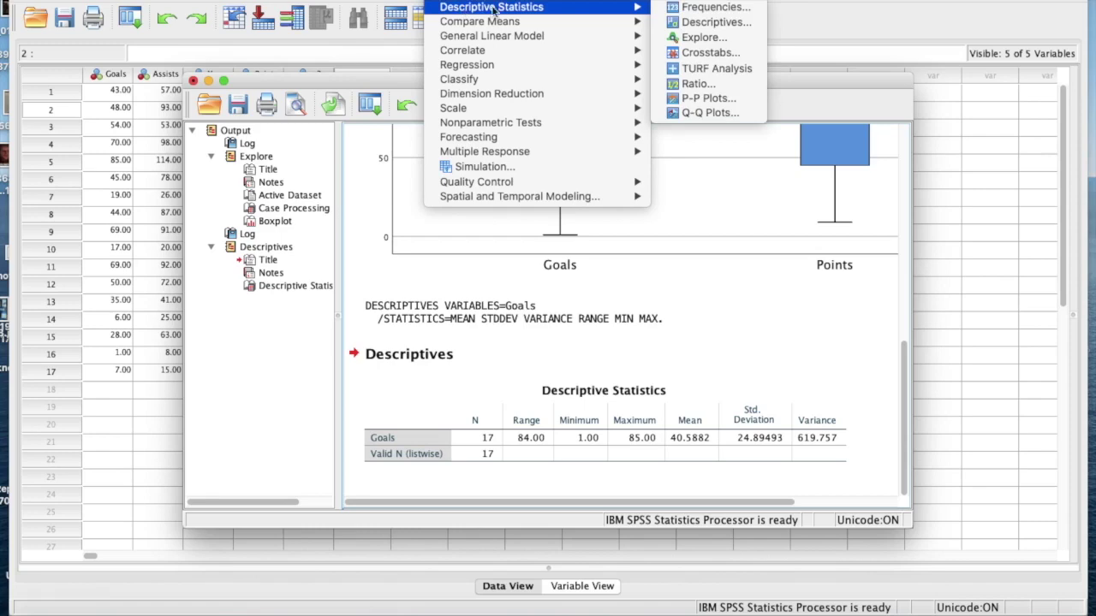
pyautogui.click(674, 8)
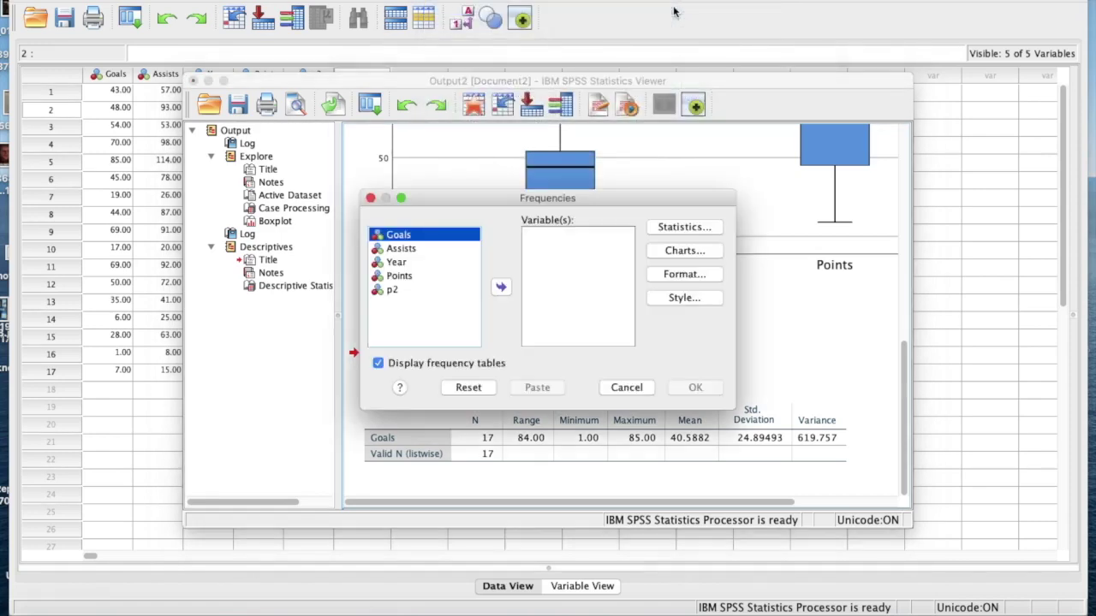
pyautogui.click(501, 287)
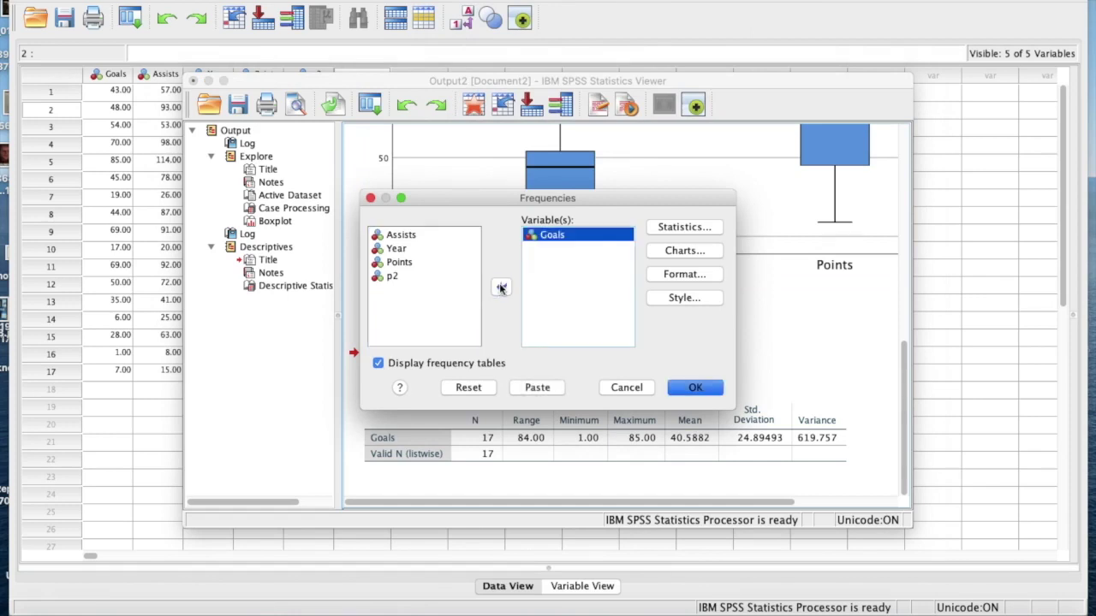
# Step: Add the mean, median and mode to the statistics of the Frequencies analysis for Goals
pyautogui.click(666, 227)
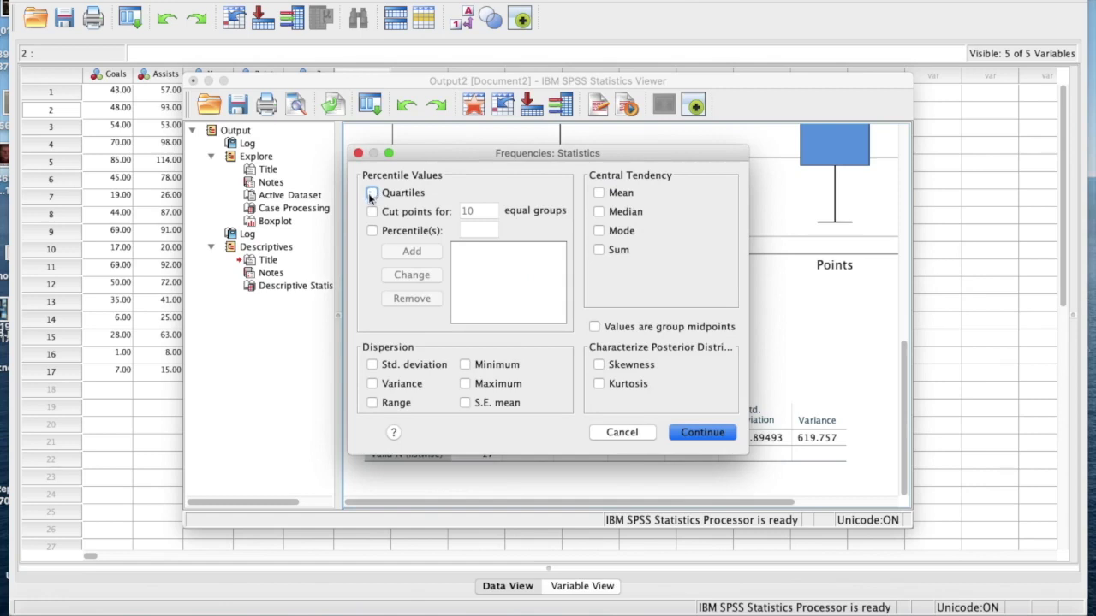
pyautogui.click(598, 193)
pyautogui.click(598, 212)
pyautogui.click(600, 231)
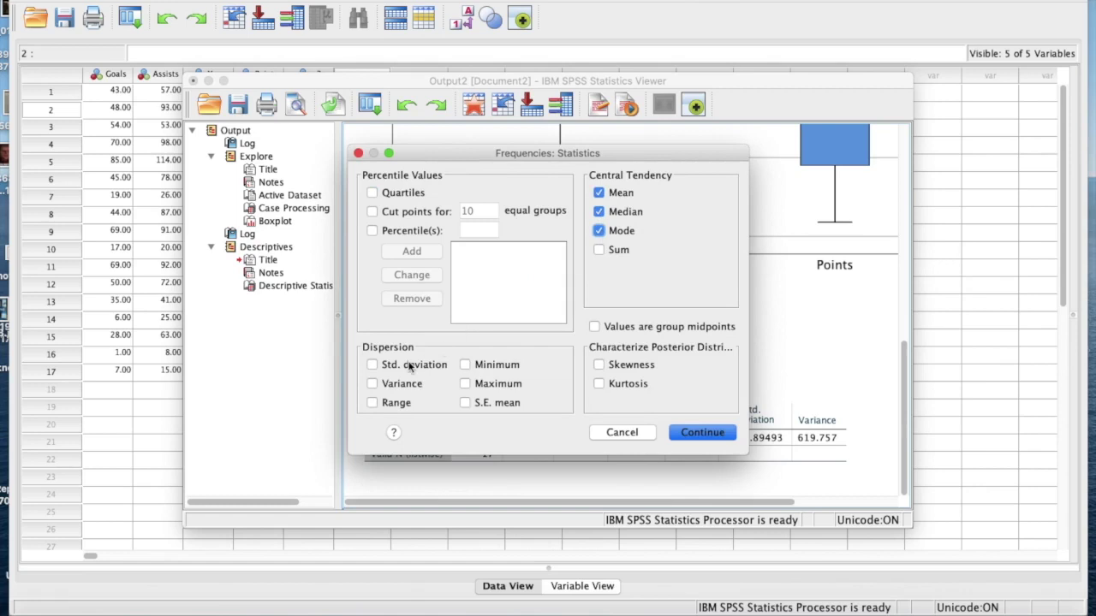
# Step: Add the standard deviation, variance, range, minimum and maximum as dispersion statistics
pyautogui.click(373, 365)
pyautogui.click(373, 384)
pyautogui.click(372, 403)
pyautogui.click(465, 365)
pyautogui.click(465, 383)
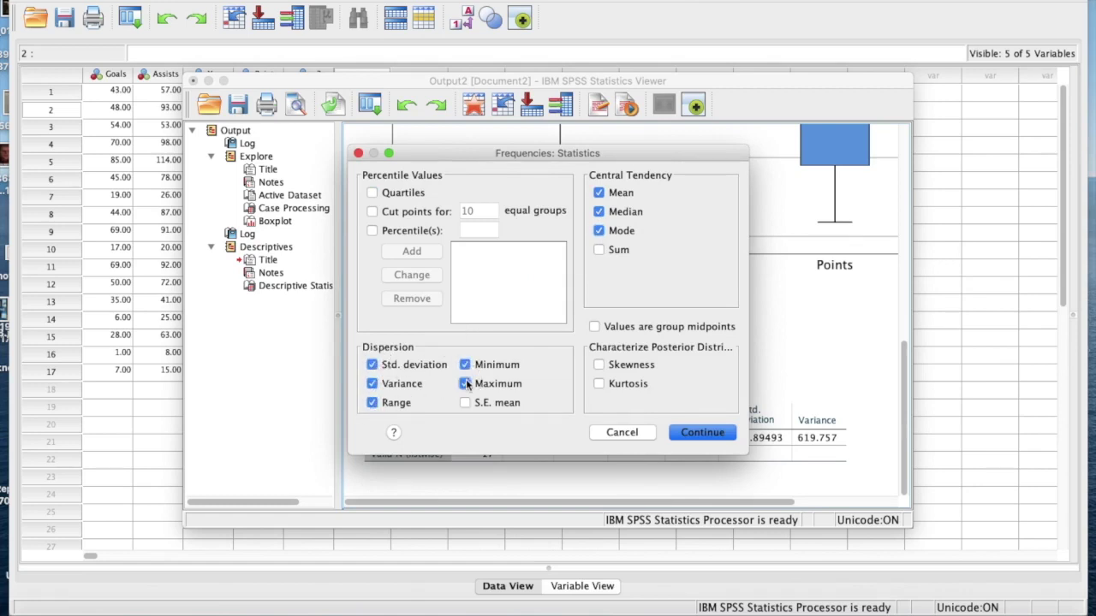
# Step: Add skewness and kurtosis to the statistics and run the Frequencies analysis for Goals
pyautogui.click(599, 364)
pyautogui.click(599, 383)
pyautogui.click(697, 431)
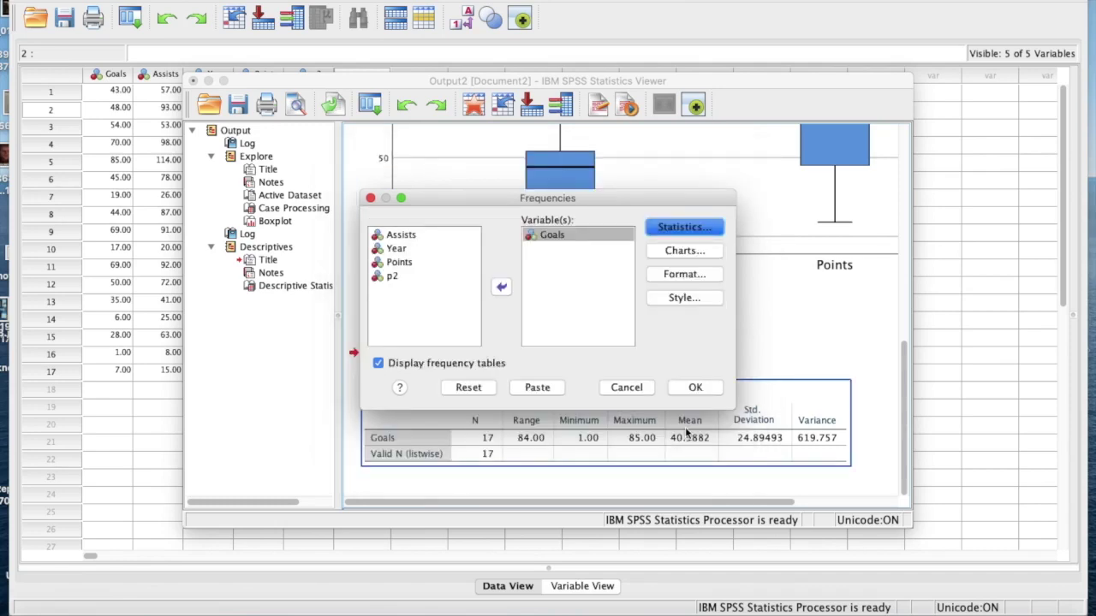
pyautogui.click(684, 387)
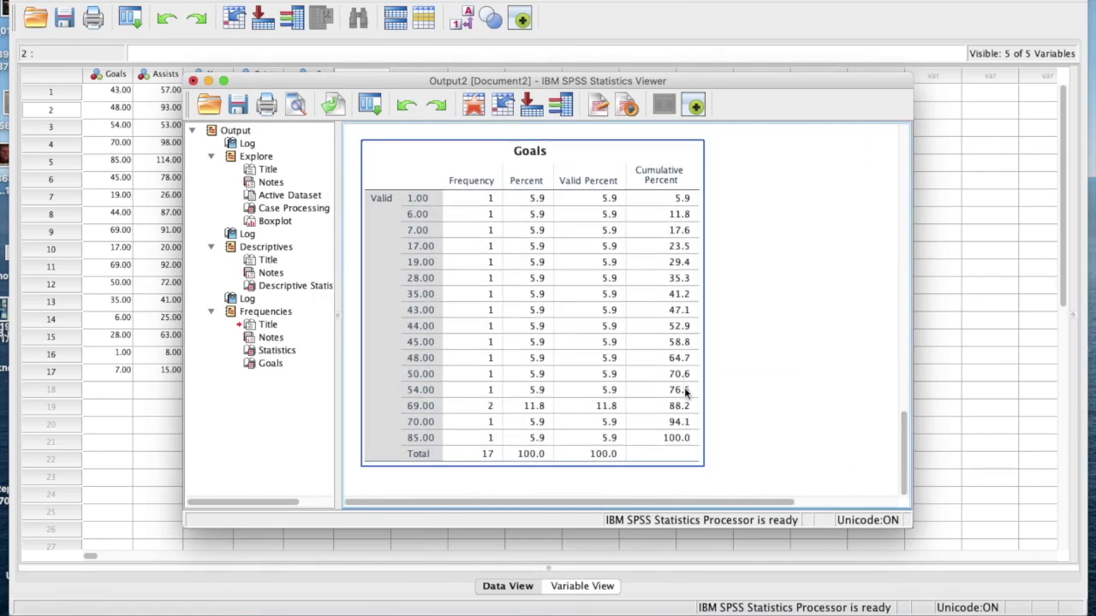
# Step: Look back over the output from its beginning, selecting the Explore title and the Case Processing Summary table
pyautogui.scroll(20, 684, 389)
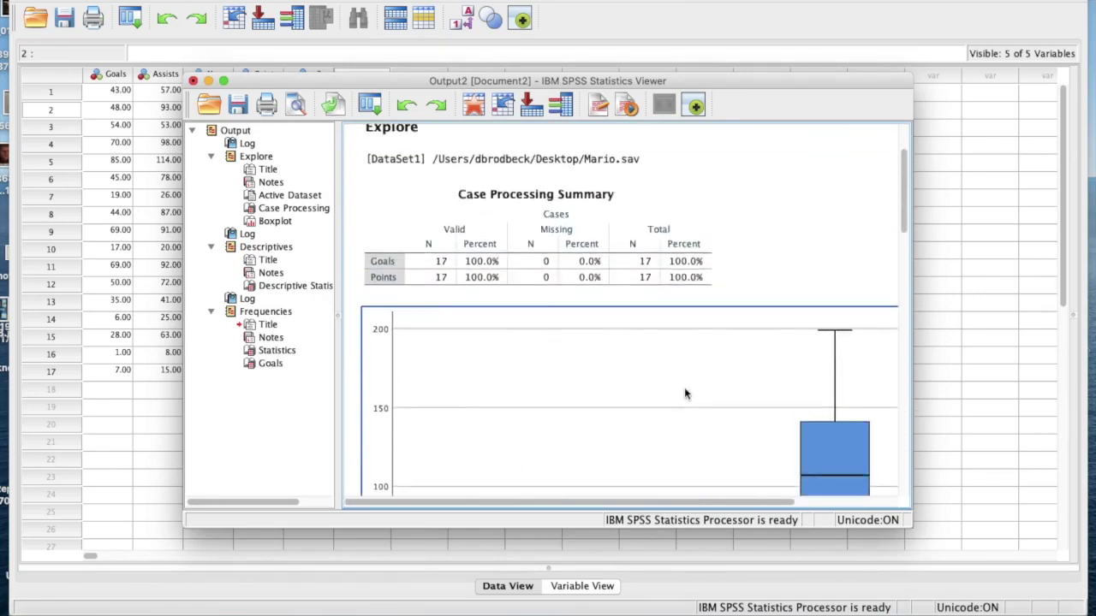
pyautogui.press('Up')
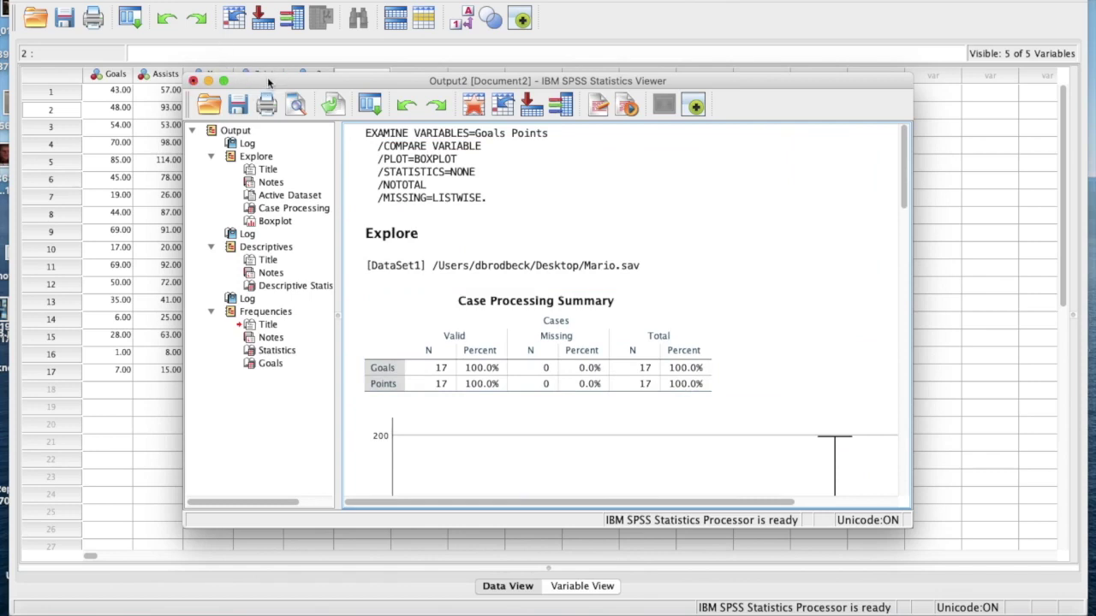
pyautogui.click(389, 238)
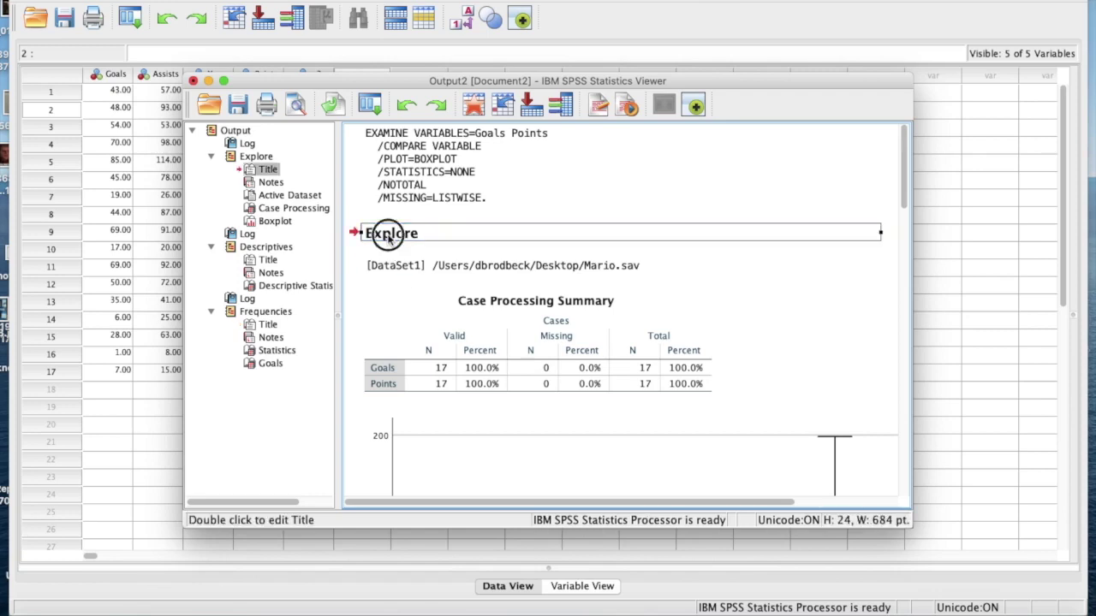
pyautogui.click(449, 363)
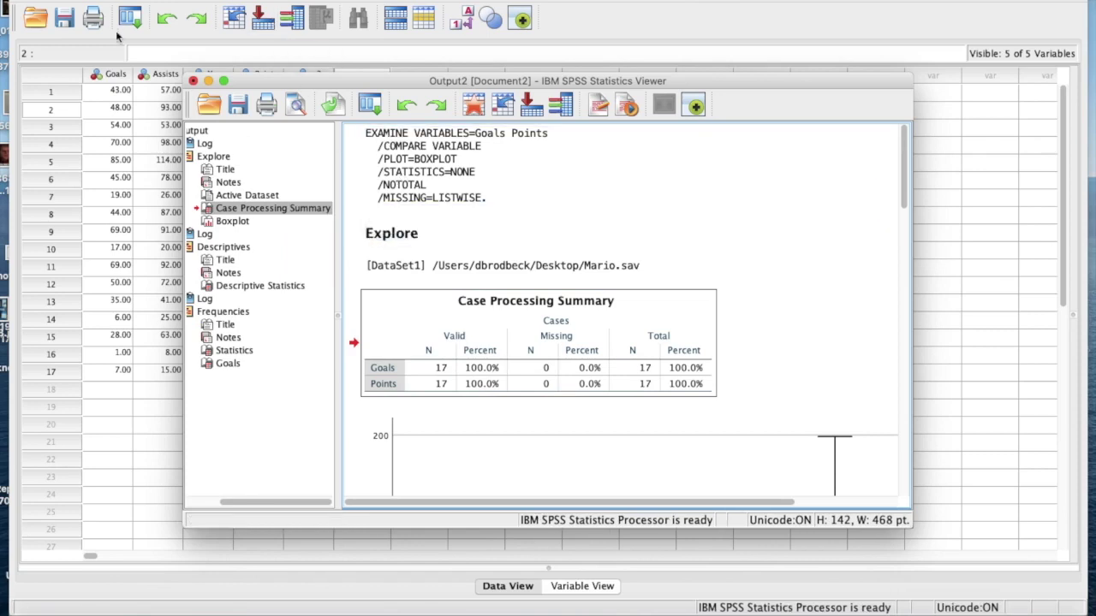
# Step: Save the output as the viewer file Output2, picking Dropbox as the folder
pyautogui.click(144, 1)
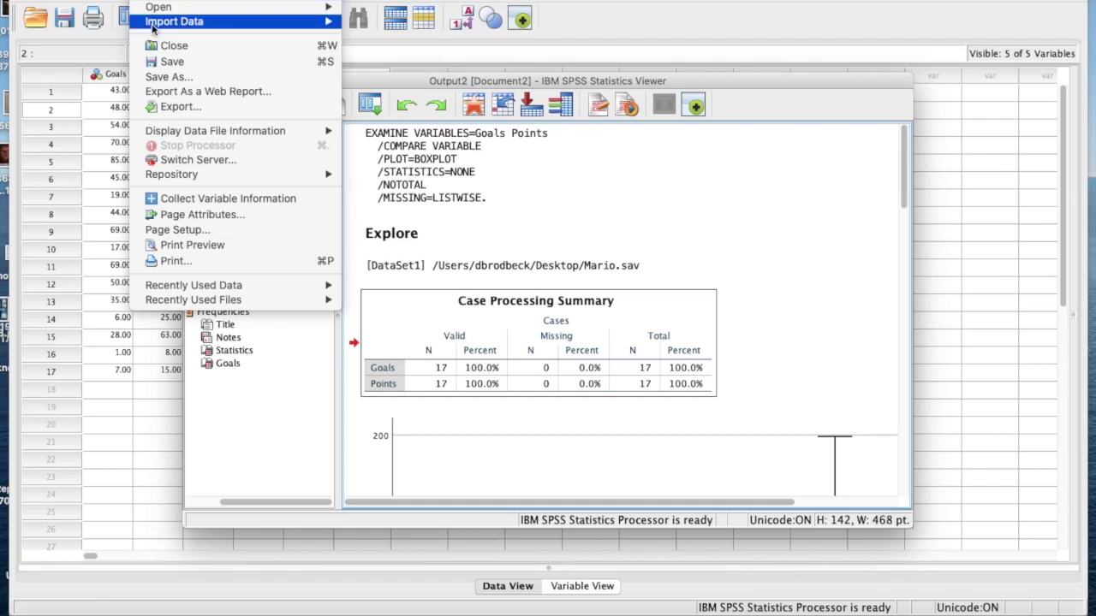
pyautogui.click(169, 61)
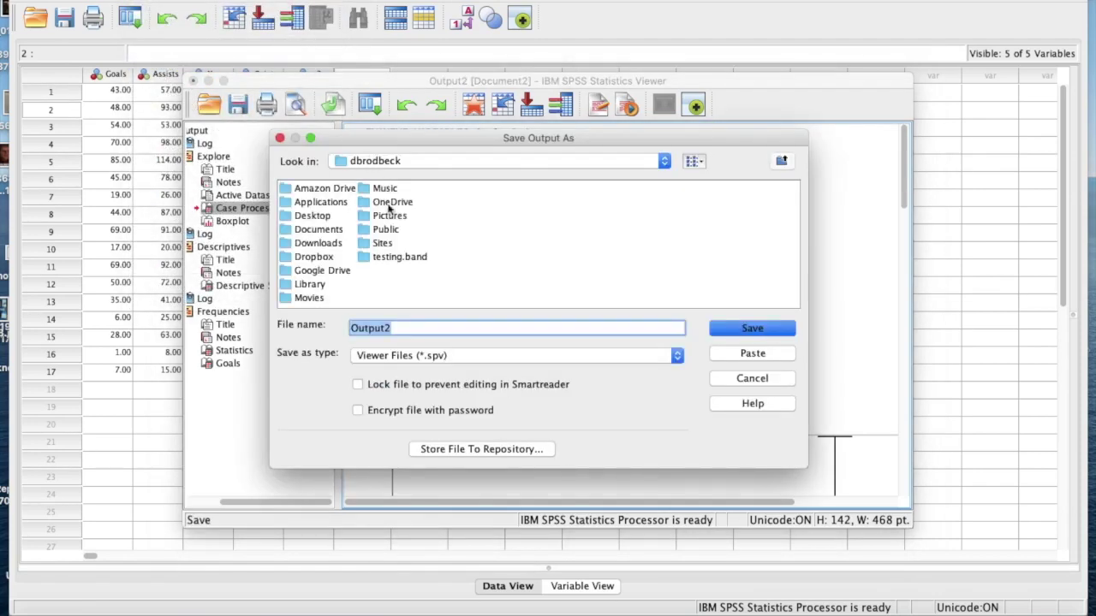
pyautogui.click(324, 217)
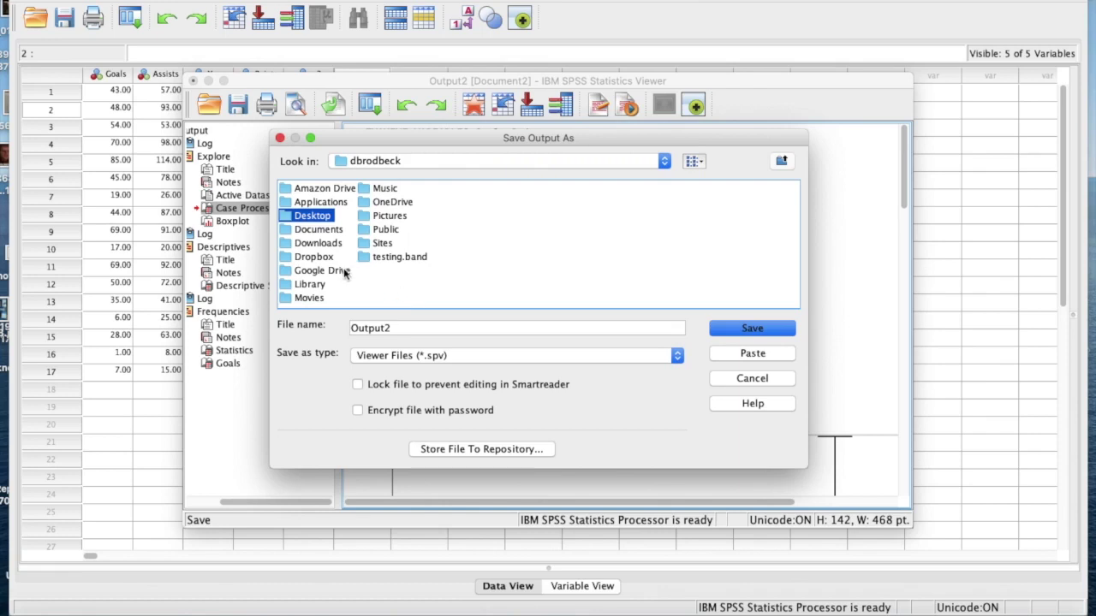
pyautogui.click(315, 257)
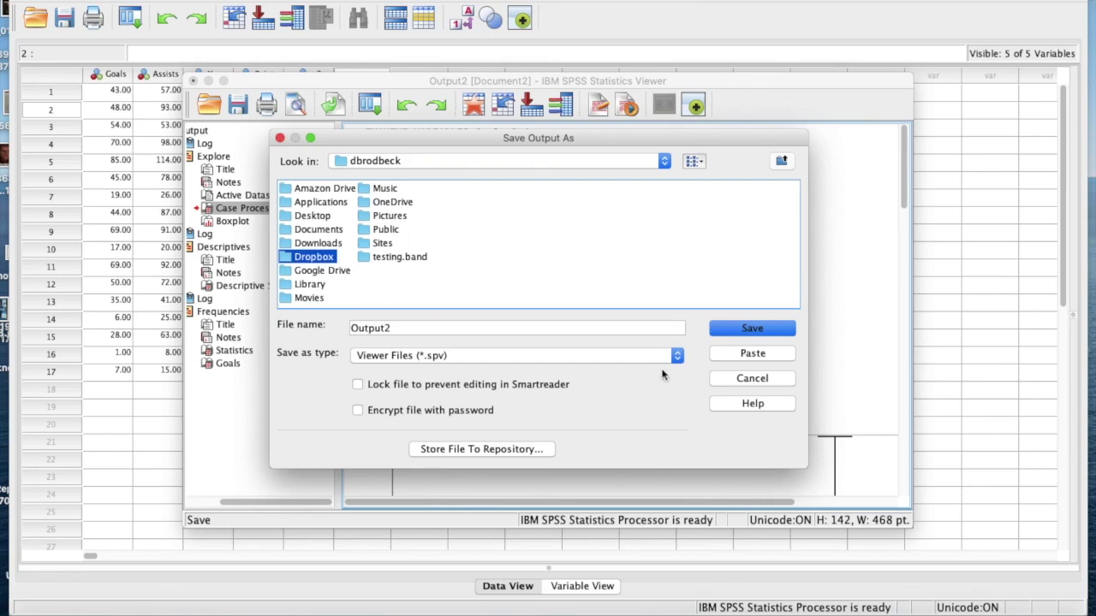
pyautogui.click(752, 329)
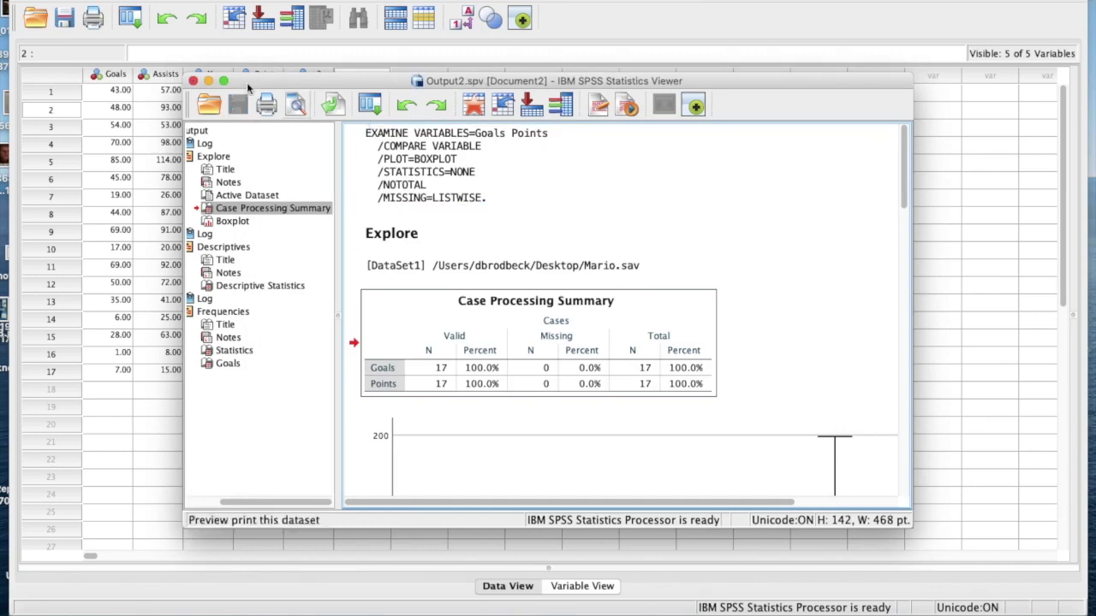
# Step: Close the saved output window and save the Mario.sav dataset
pyautogui.click(193, 81)
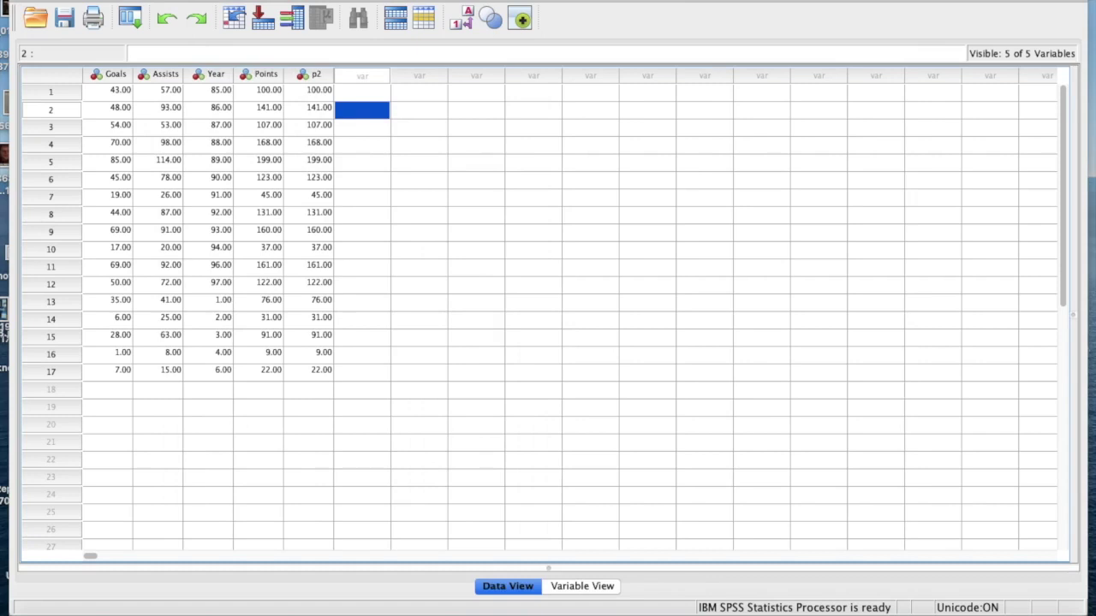
pyautogui.click(142, 1)
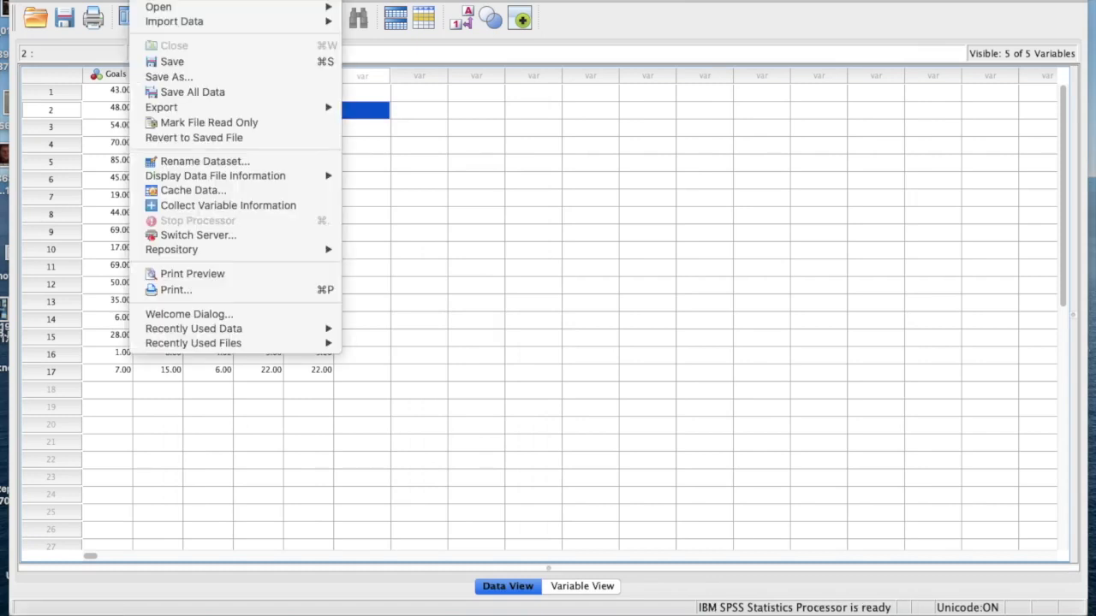
pyautogui.click(171, 64)
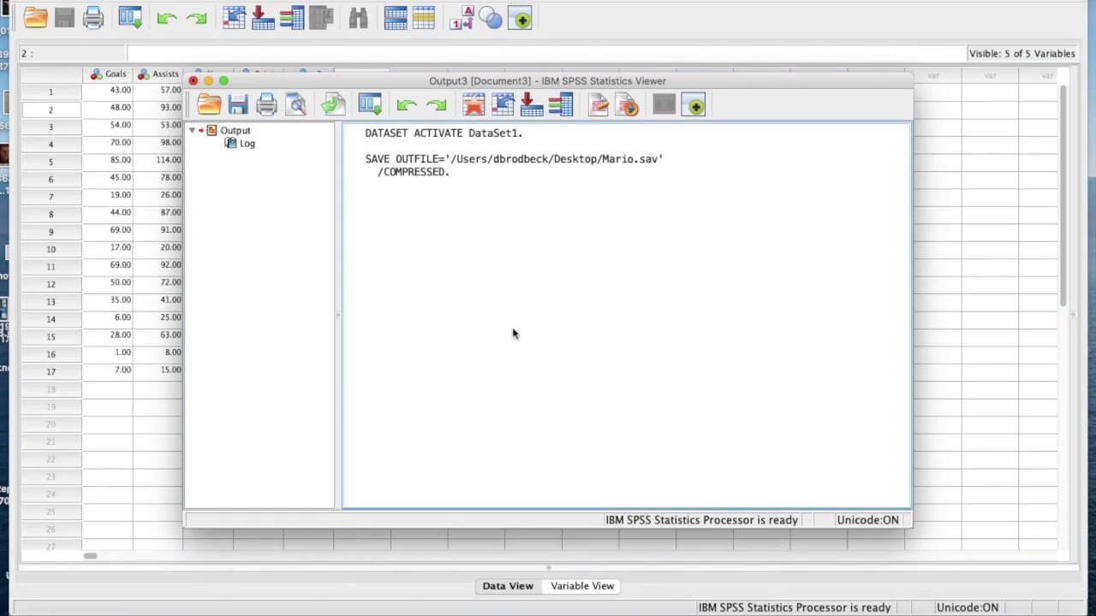
# Step: Close the output window holding the save log without saving it, and quit SPSS Statistics
pyautogui.click(193, 81)
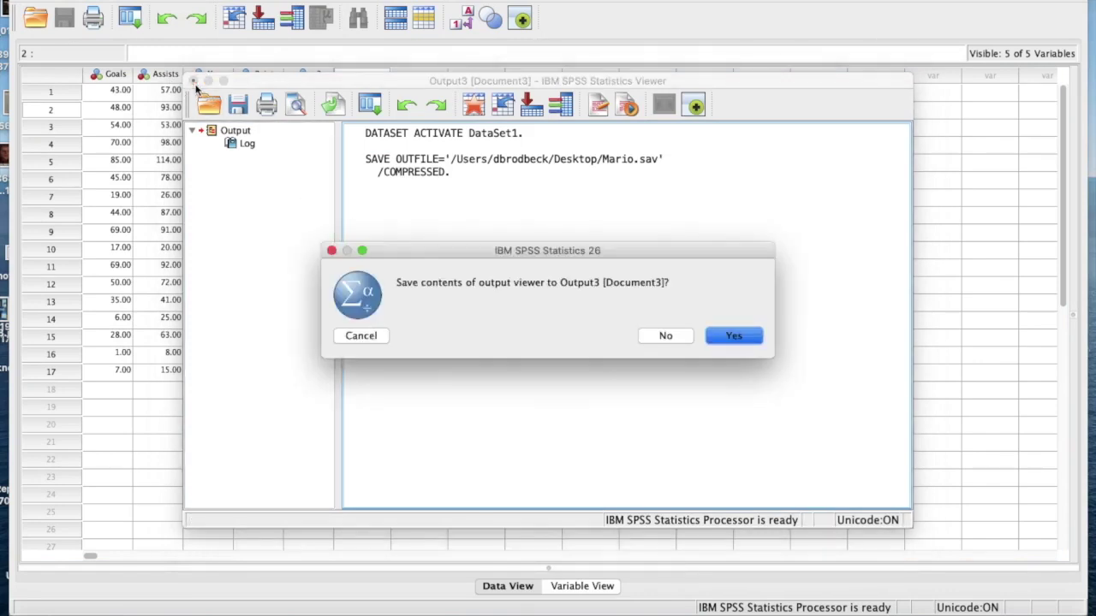
pyautogui.click(659, 338)
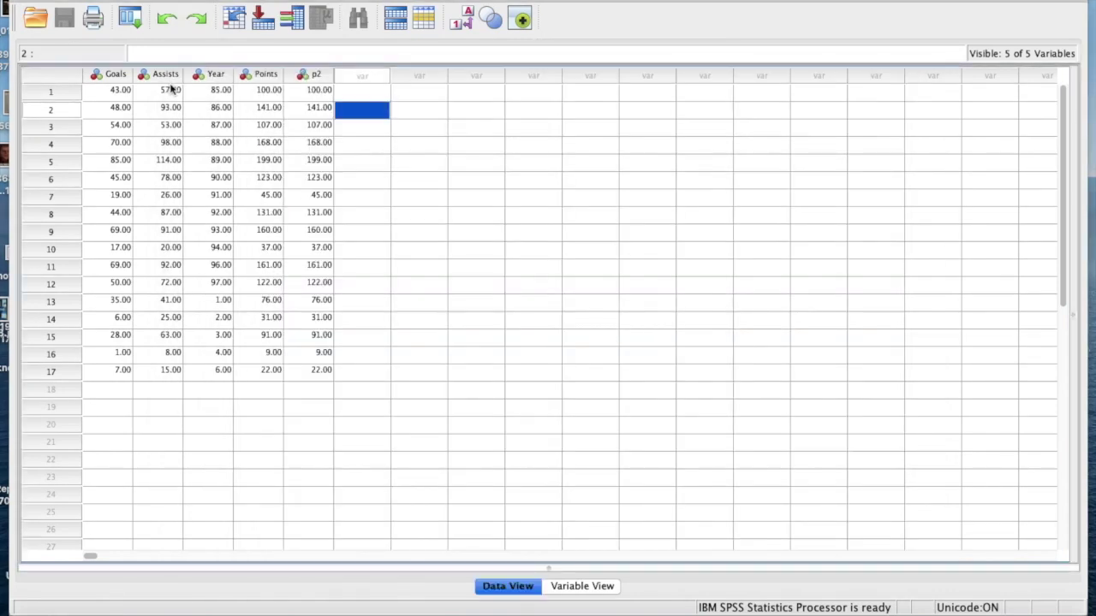
pyautogui.click(60, 1)
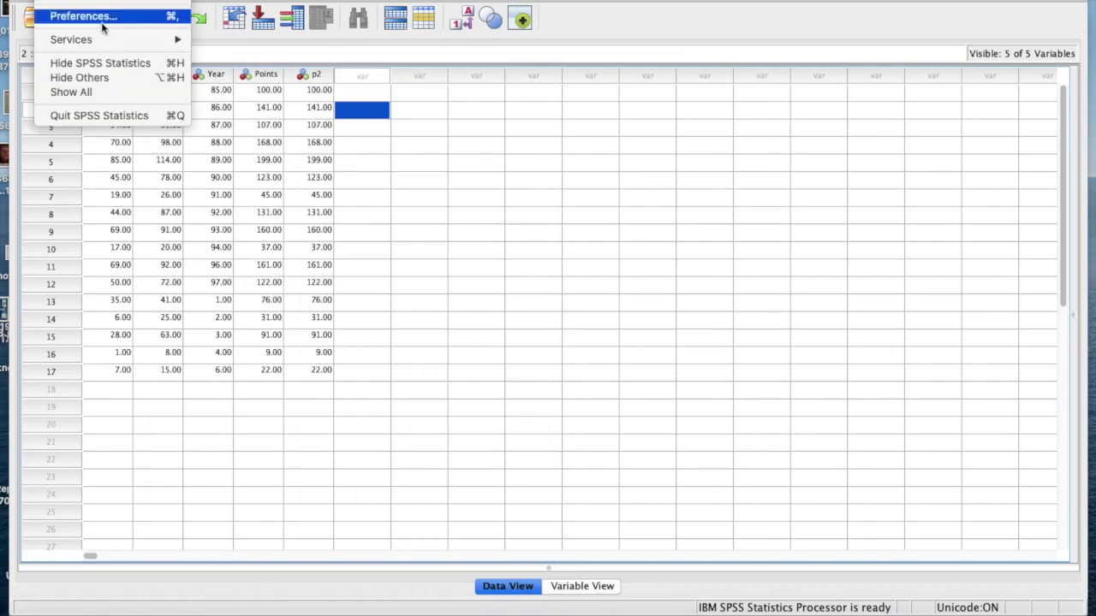
pyautogui.click(112, 115)
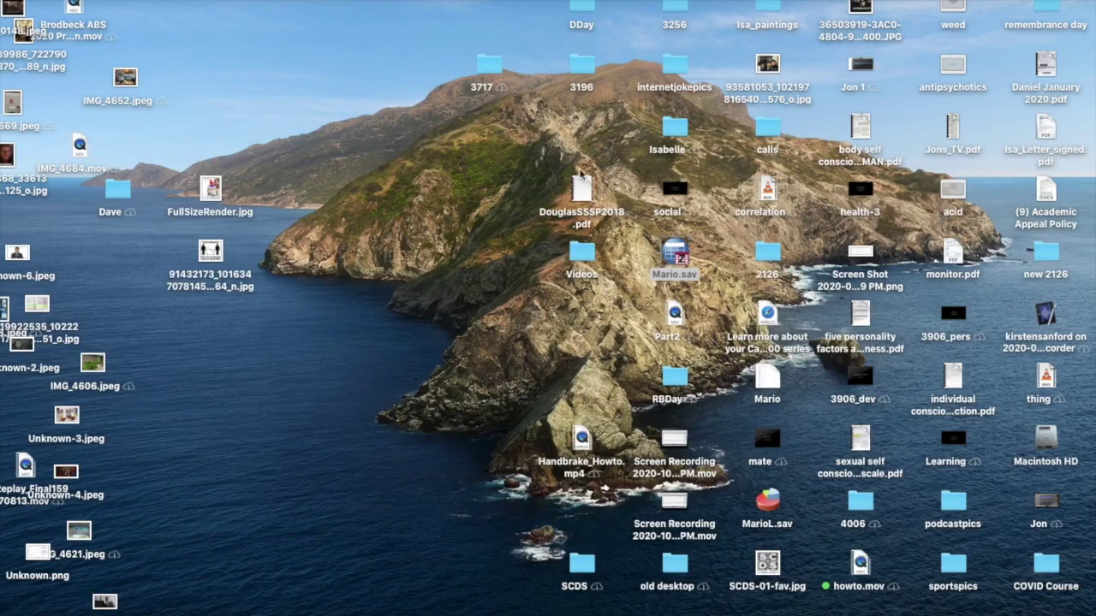